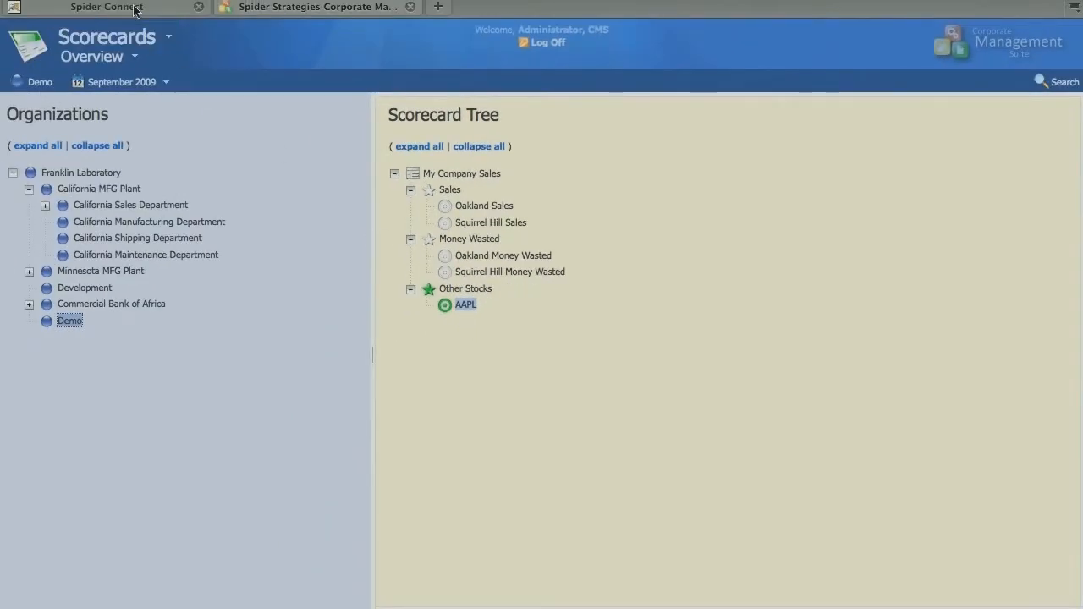
Switch to Spider Connect and log in to the Balanced Scorecard Demo database with the prefilled credentials.
click(133, 8)
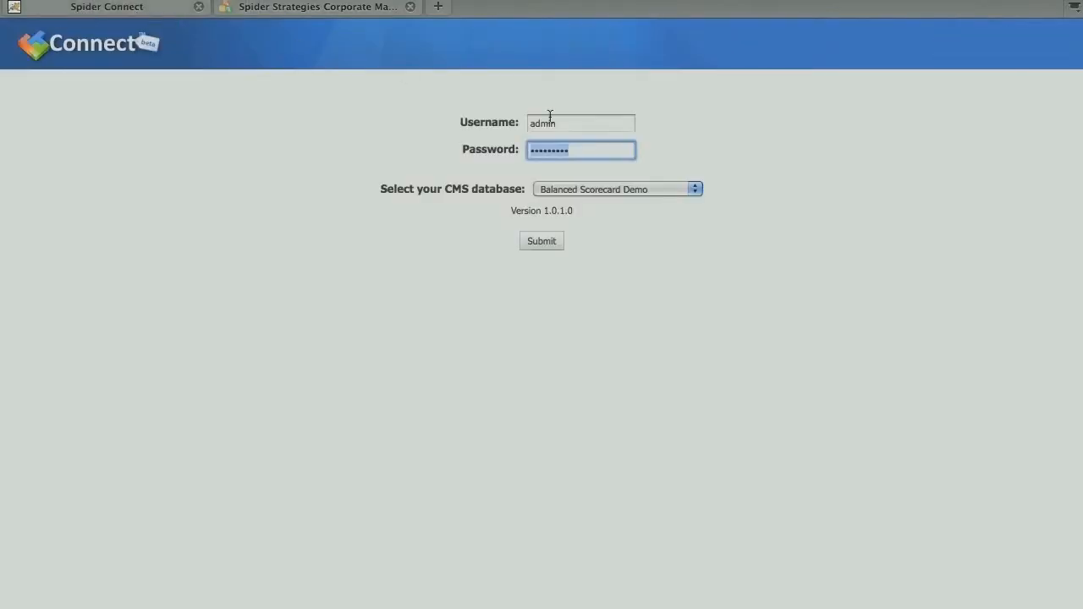
click(544, 246)
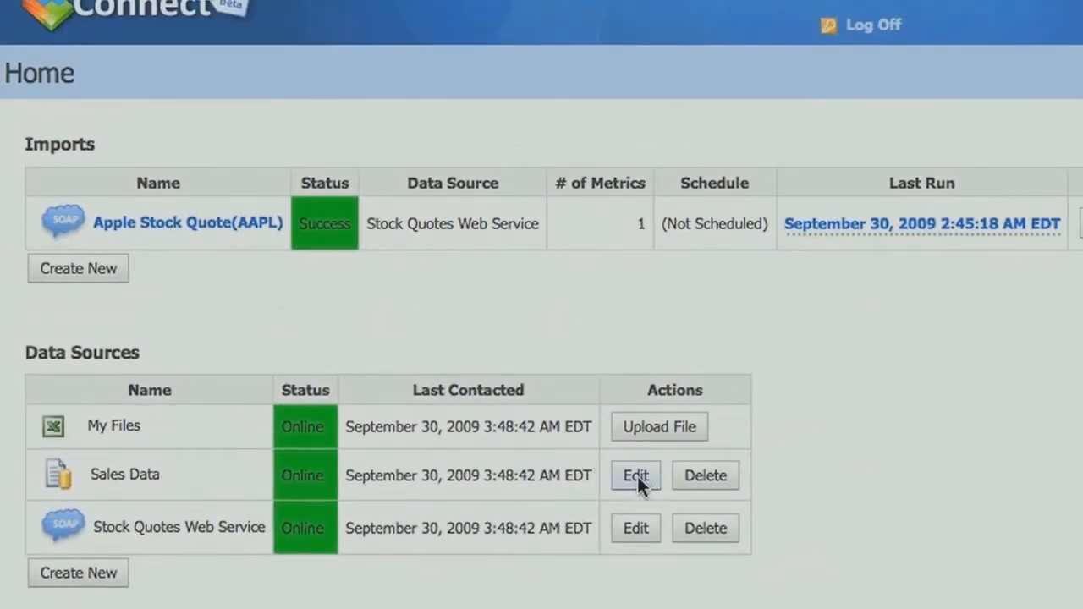
Examine the connection settings of the Sales Data and Stock Quotes Web Service data sources without changing them.
click(637, 476)
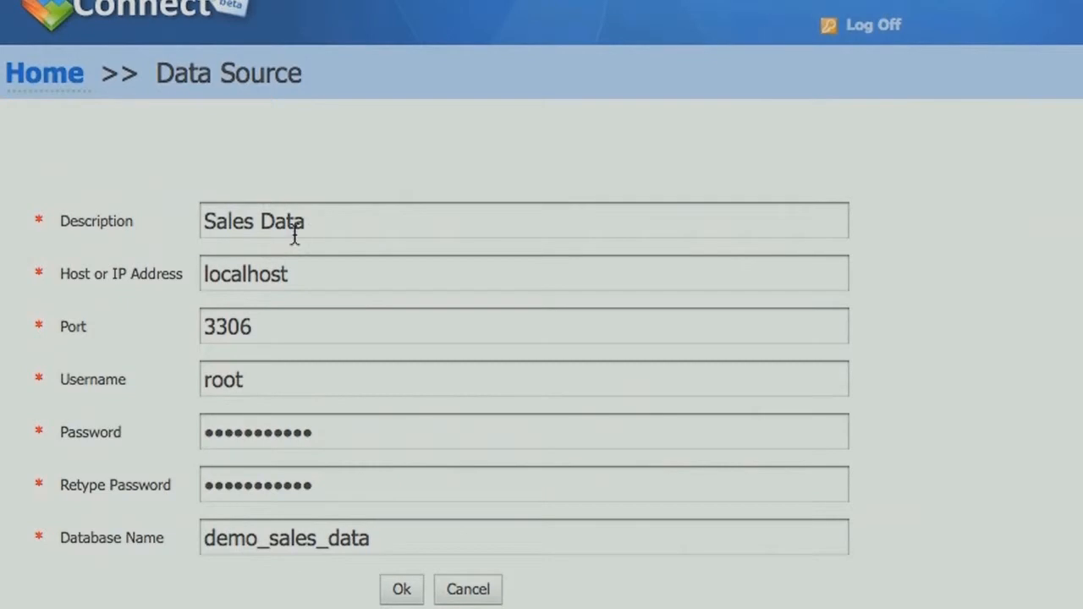
click(487, 594)
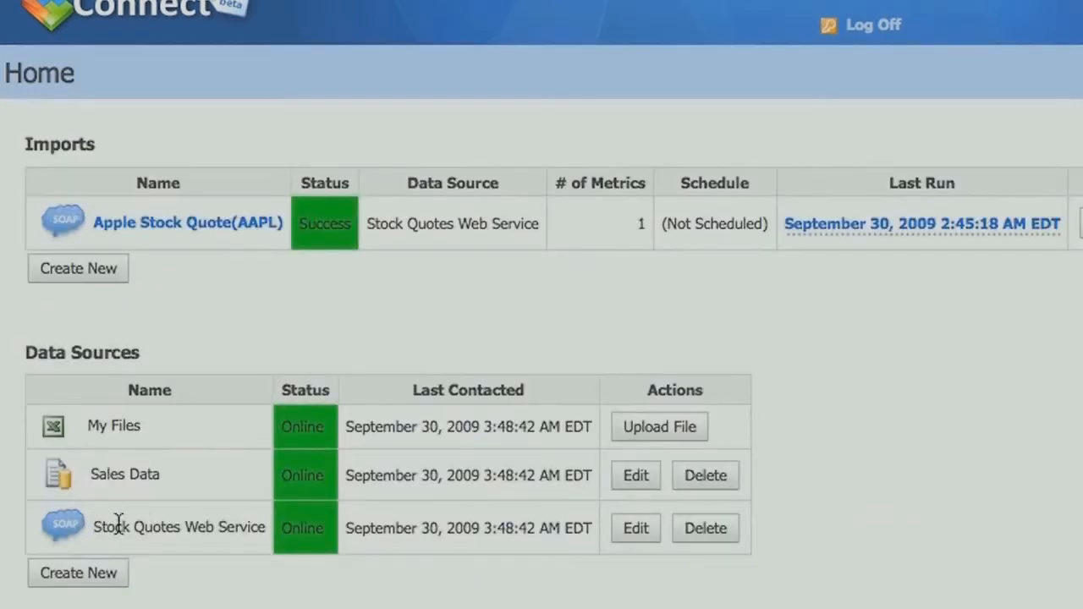
click(623, 529)
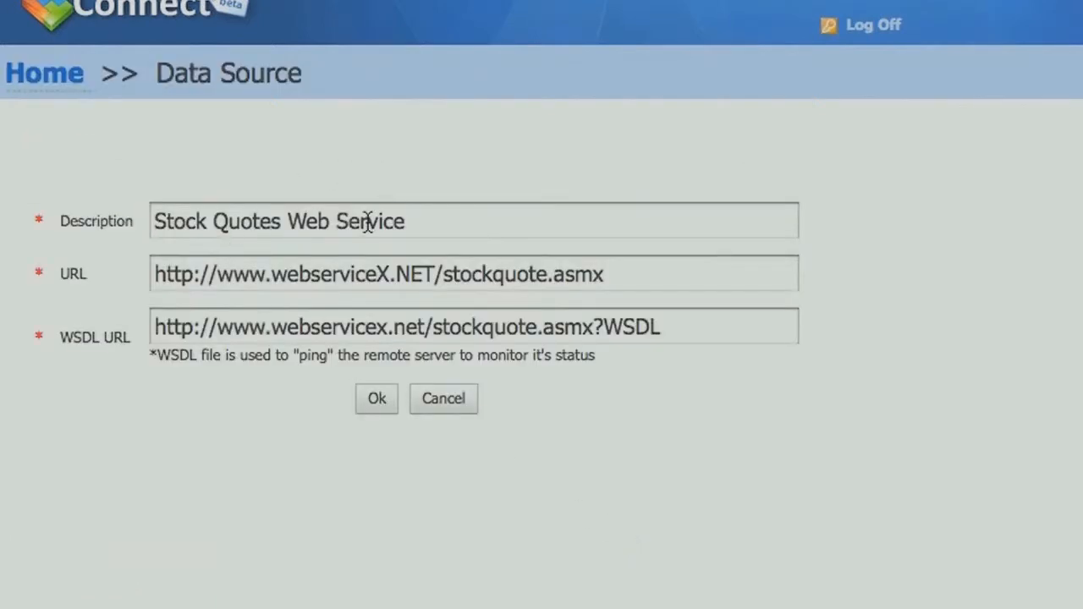
click(444, 401)
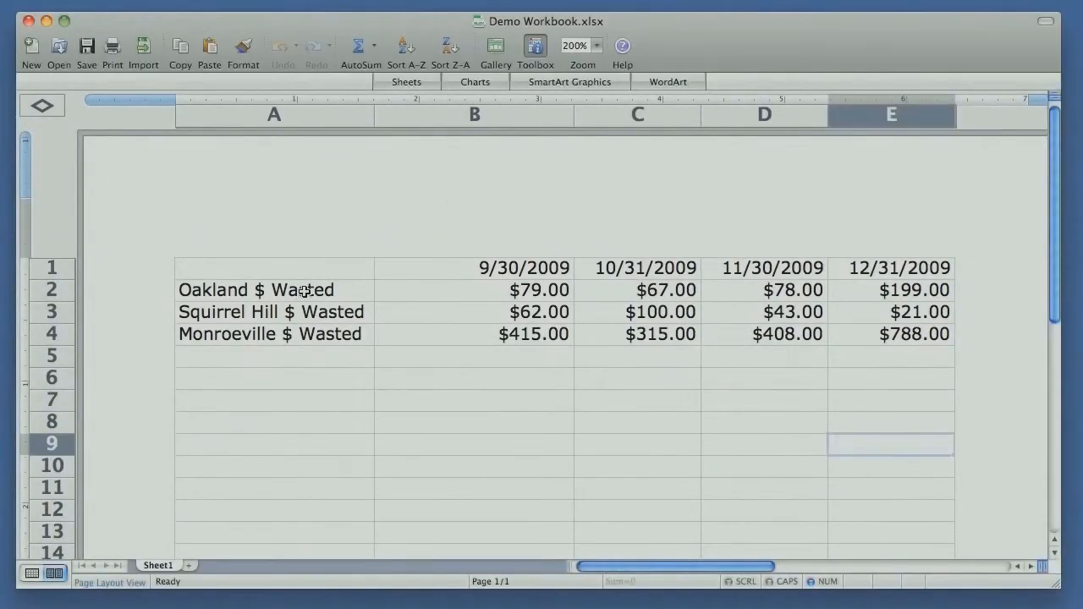
Review the metric labels, date headers and monthly amounts in Demo Workbook.xlsx.
drag(305, 290, 331, 336)
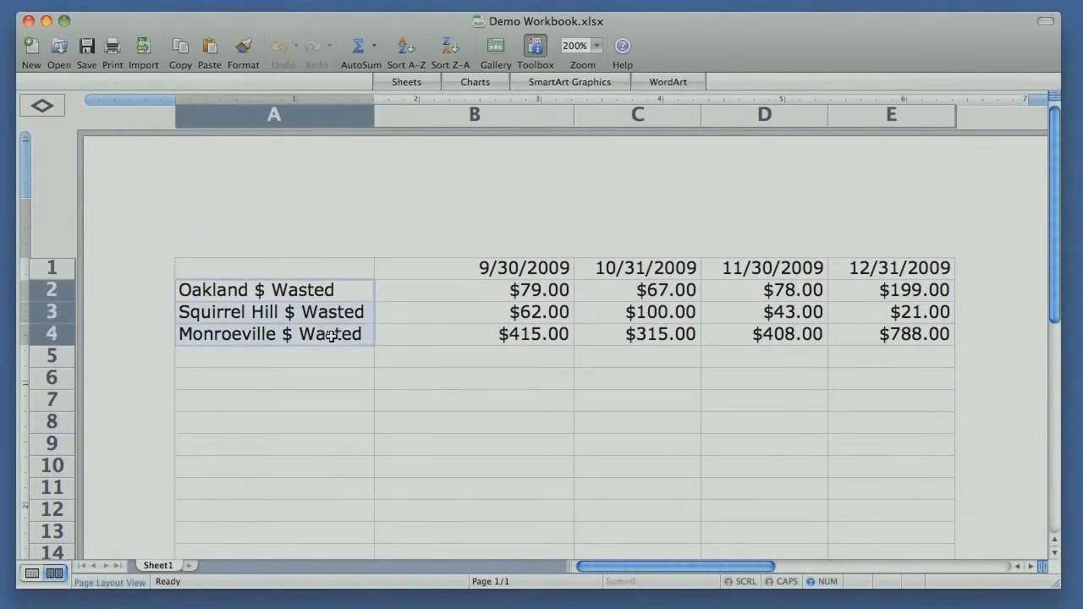
drag(508, 266, 850, 273)
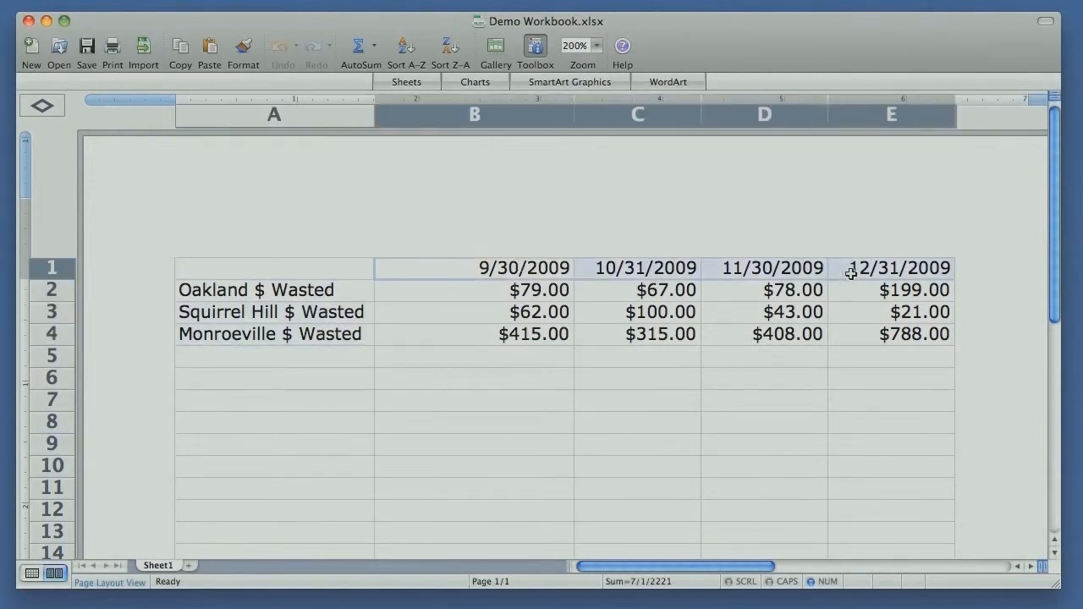
drag(498, 290, 900, 331)
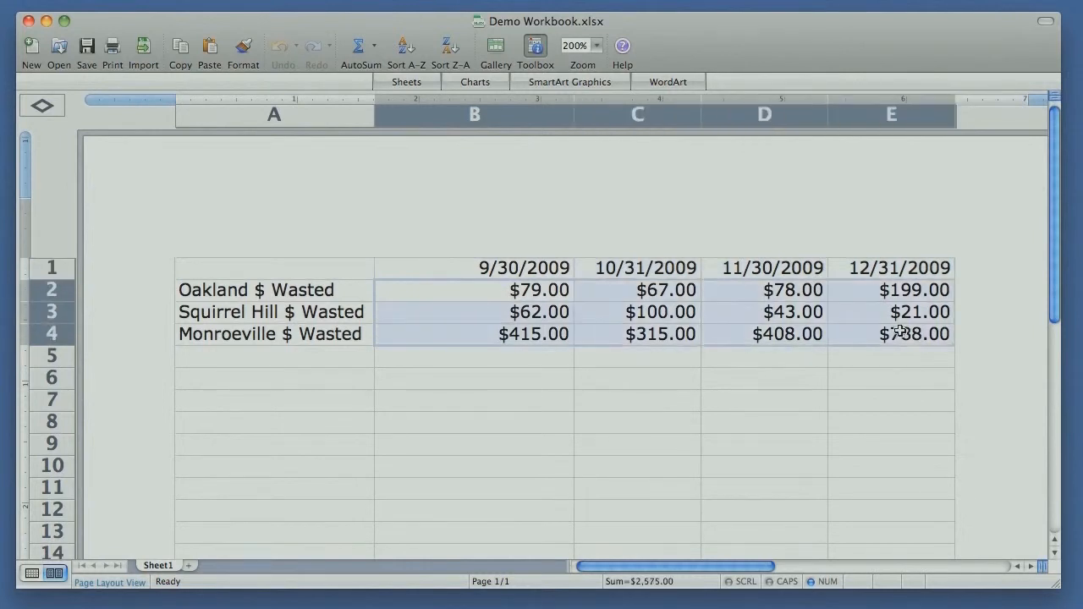
click(884, 330)
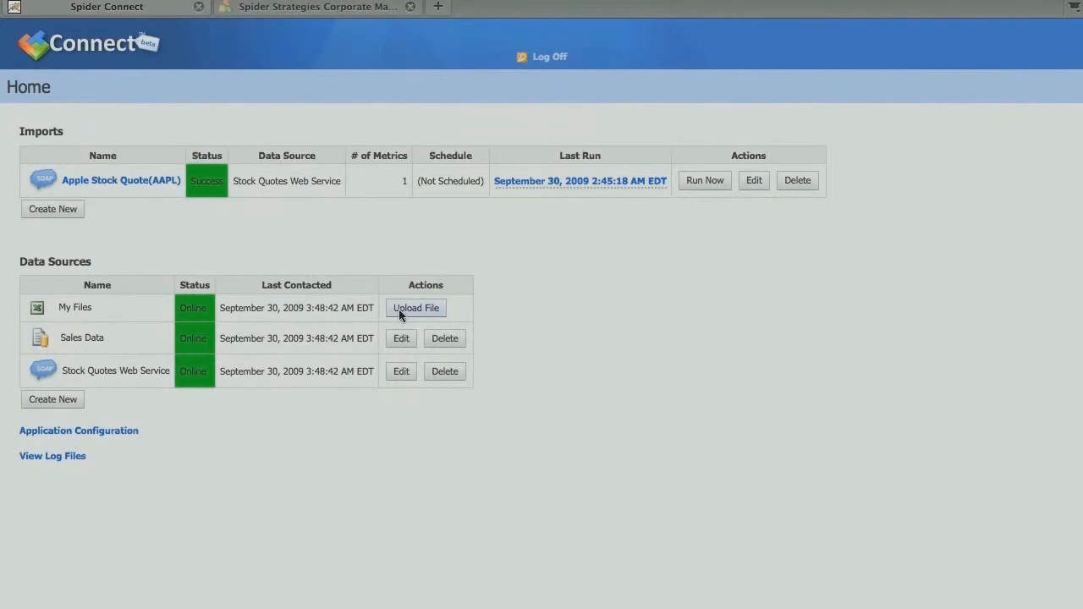
Upload Demo Workbook.xlsx from the Desktop to the My Files data source in Spider Connect.
click(401, 311)
click(528, 304)
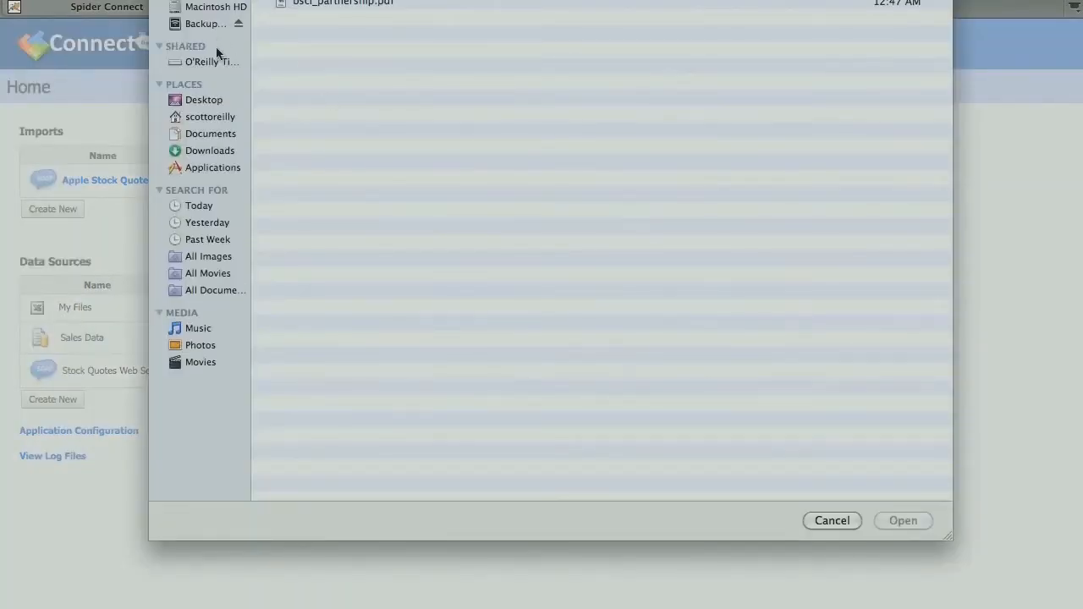
click(207, 100)
double_click(343, 5)
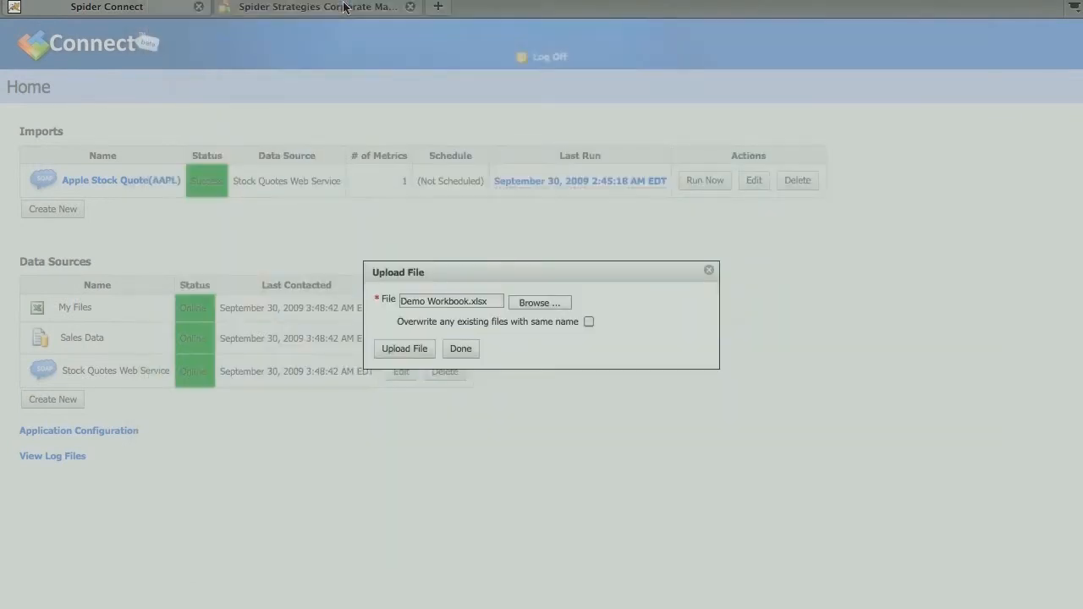
click(417, 357)
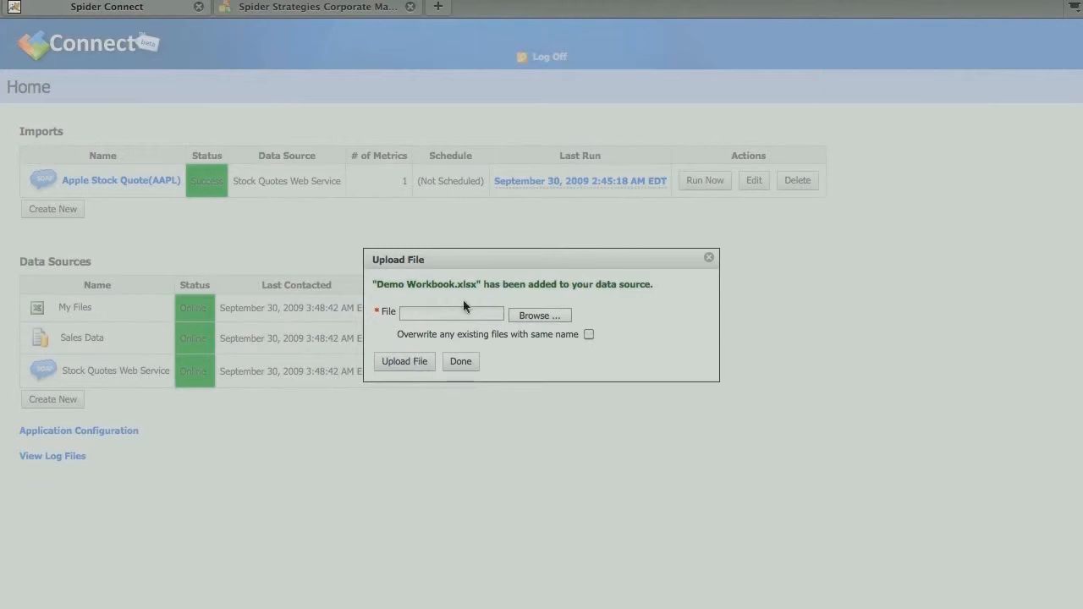
click(469, 361)
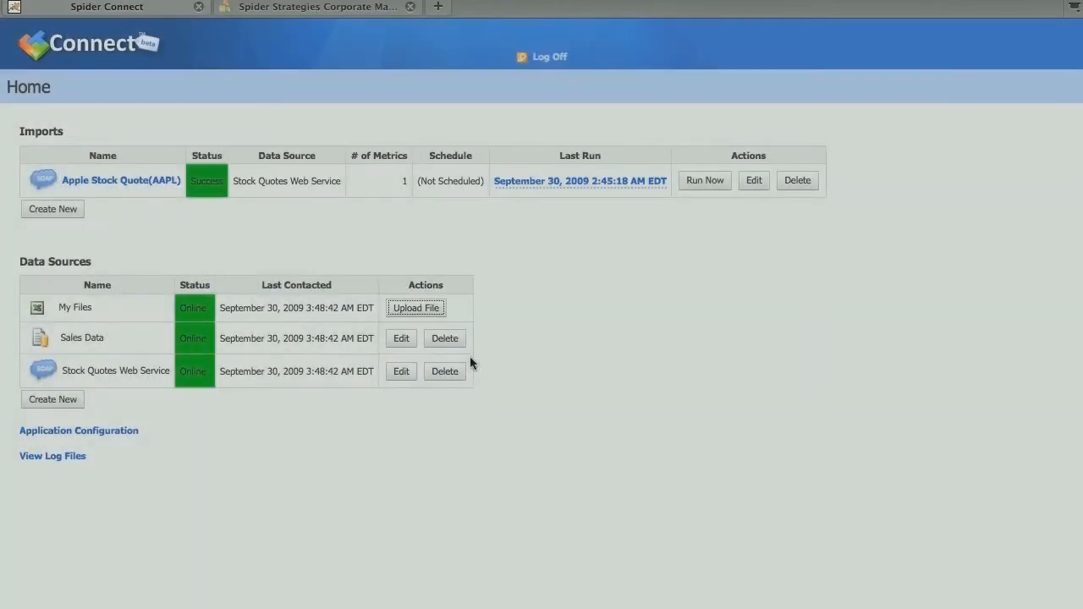
Create a new import named "Wasted money" that uses My Files as its data source.
click(68, 211)
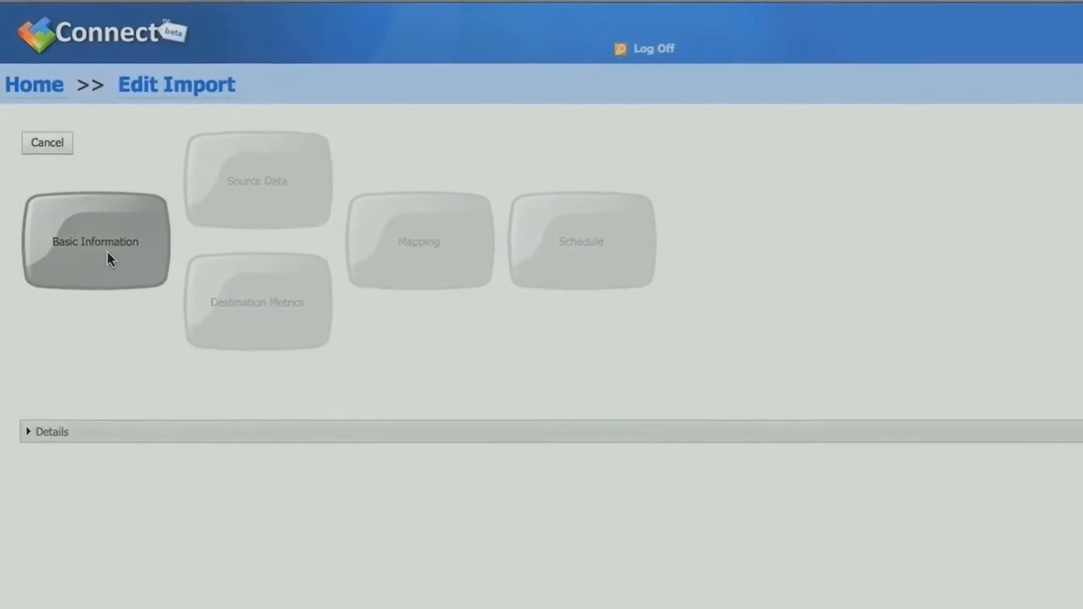
click(105, 249)
click(181, 155)
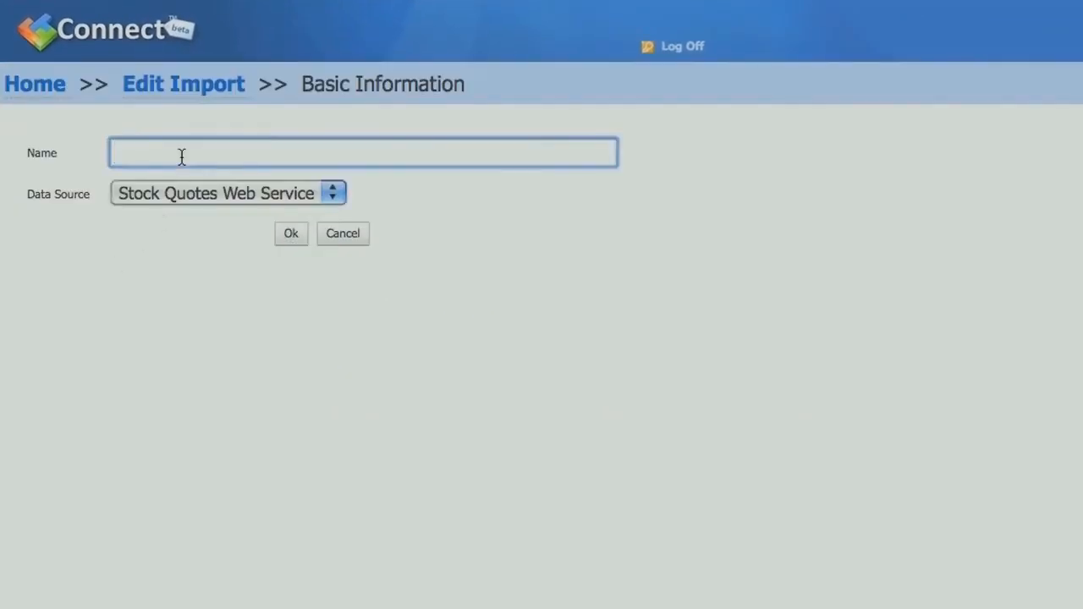
text(Wasted money)
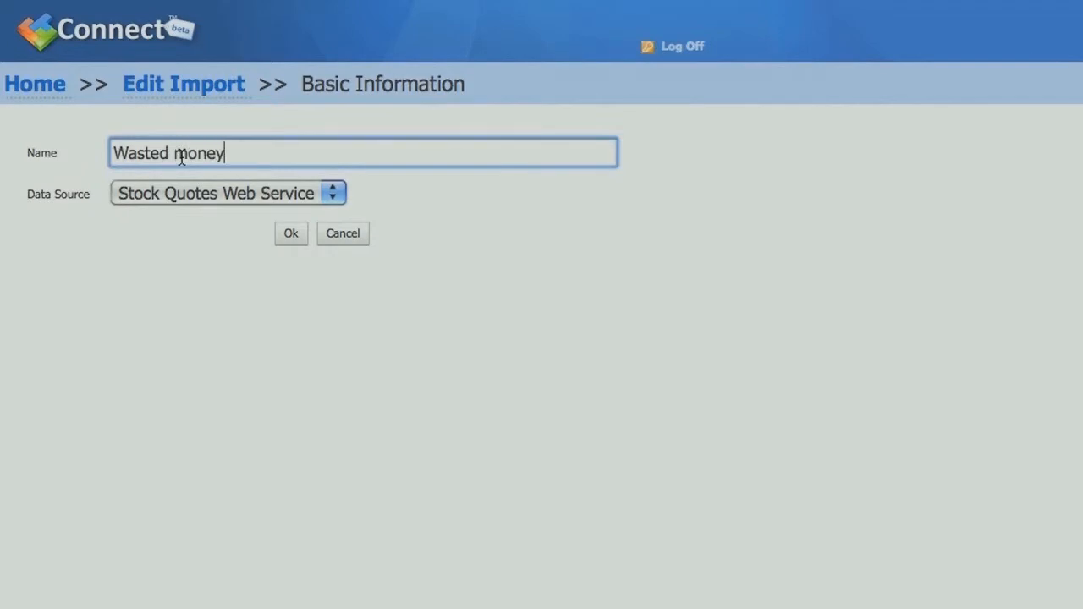
click(295, 194)
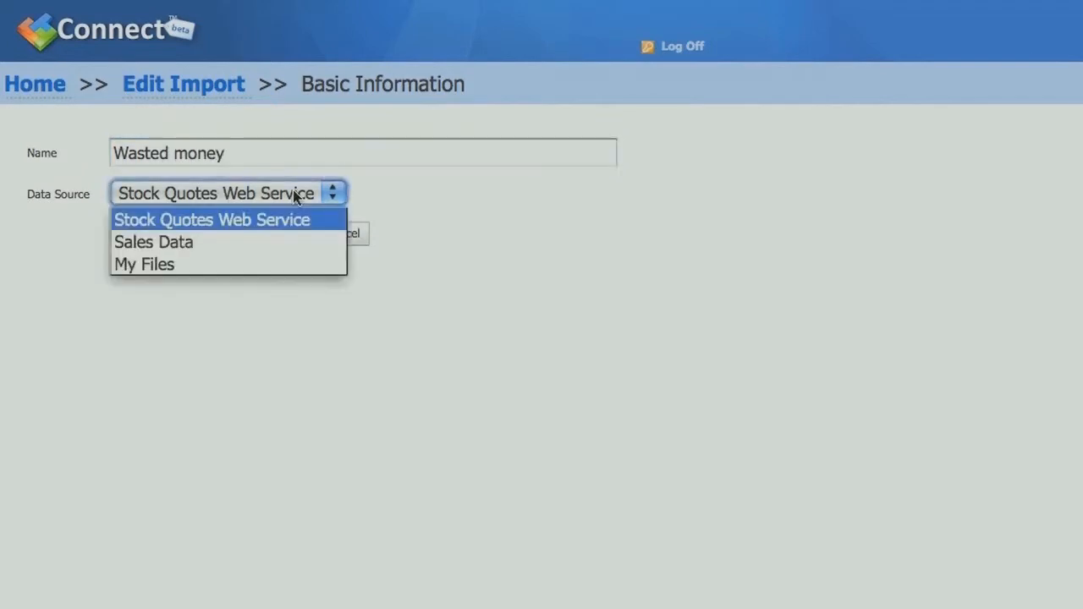
click(280, 253)
click(291, 234)
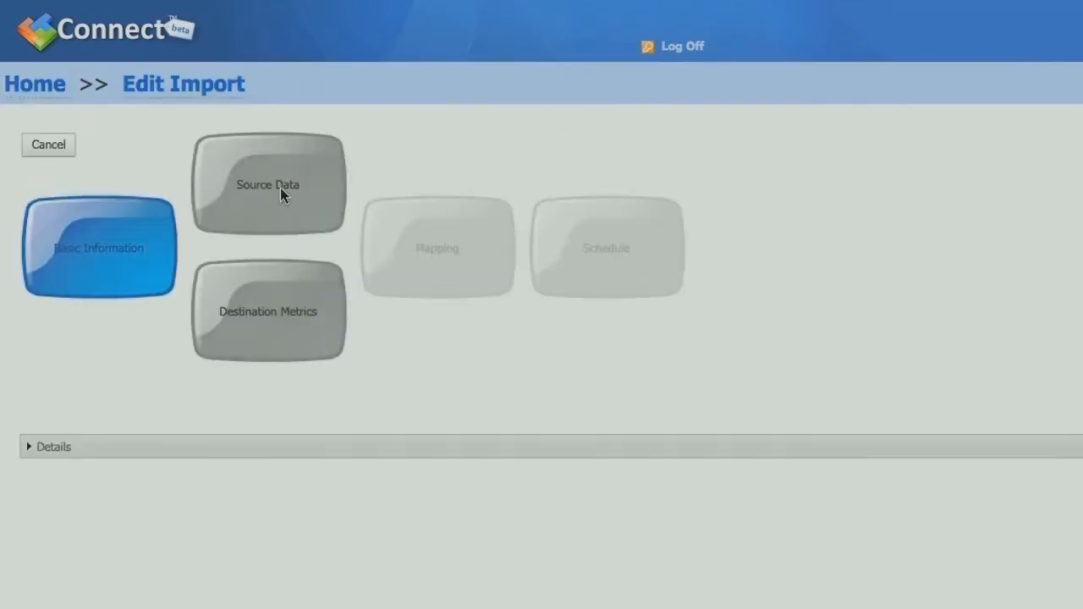
Set Demo Workbook.xlsx as the source data, using a date header row and assigning ID to column A.
click(282, 193)
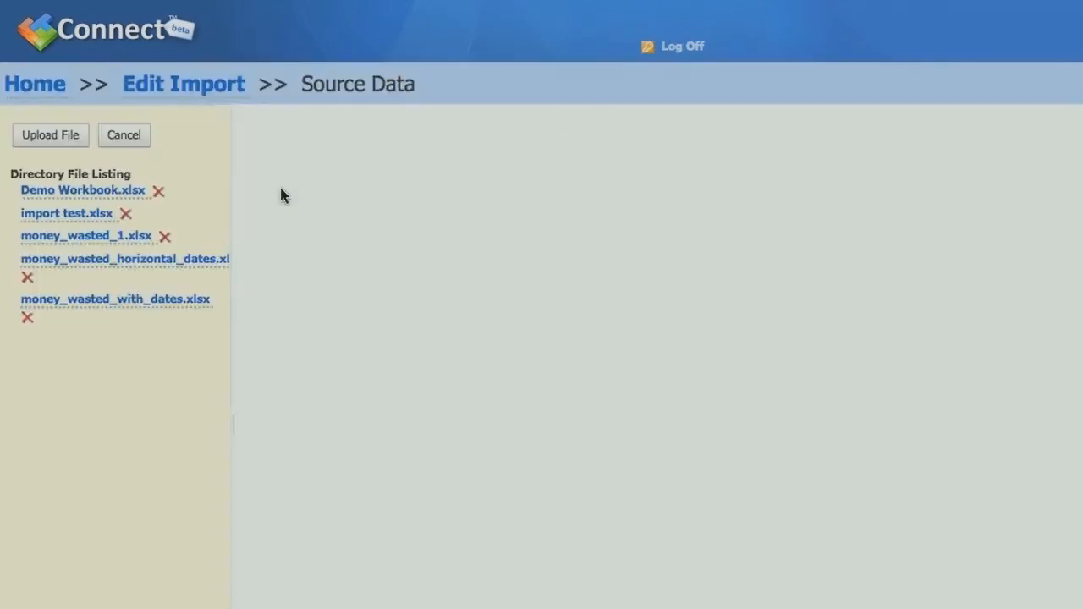
click(111, 193)
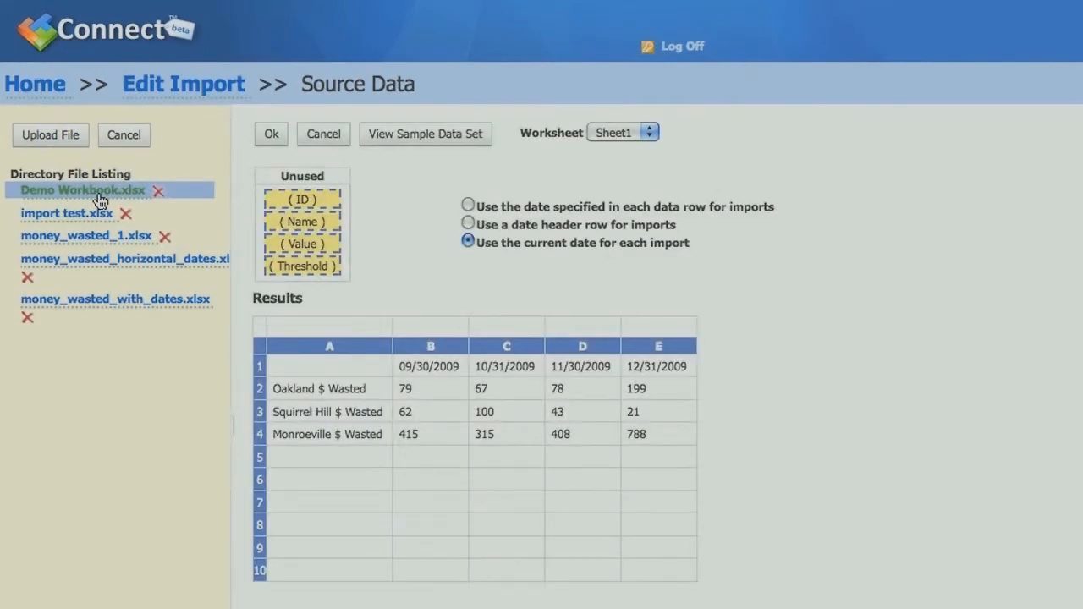
click(470, 225)
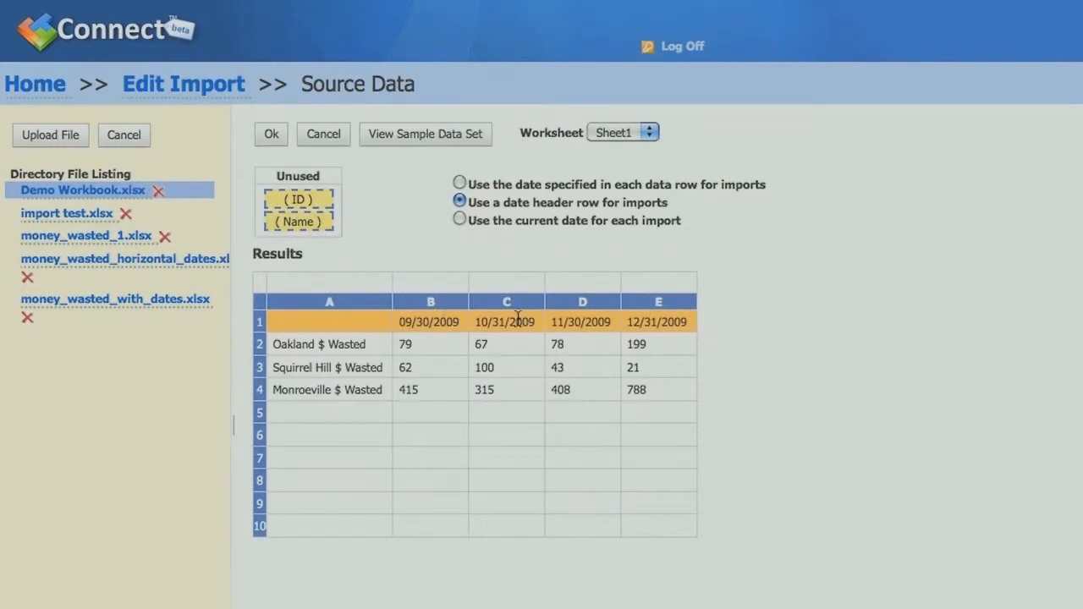
drag(301, 202, 336, 288)
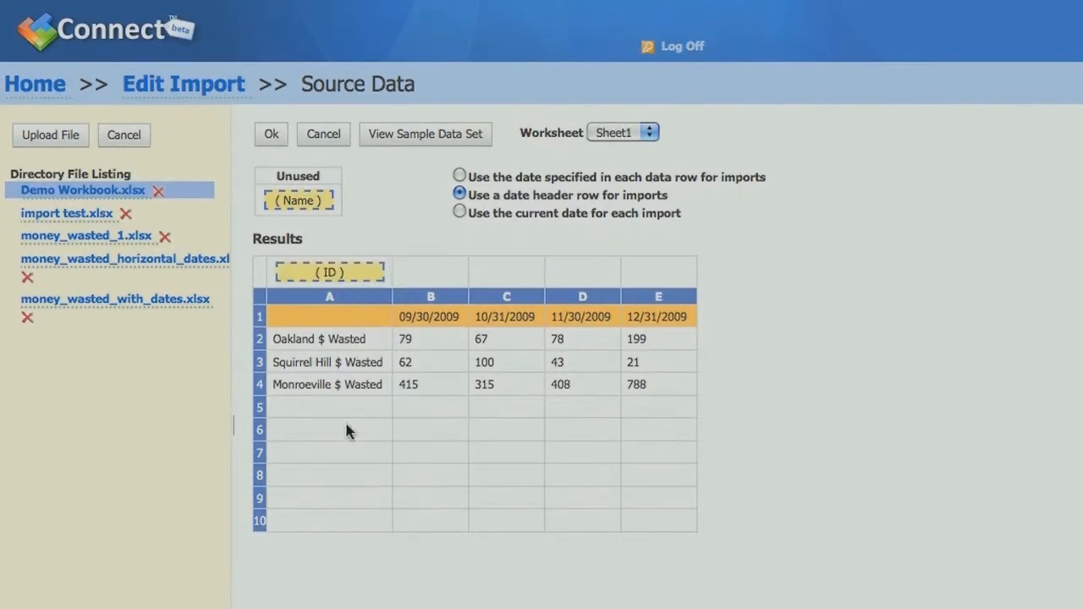
click(271, 137)
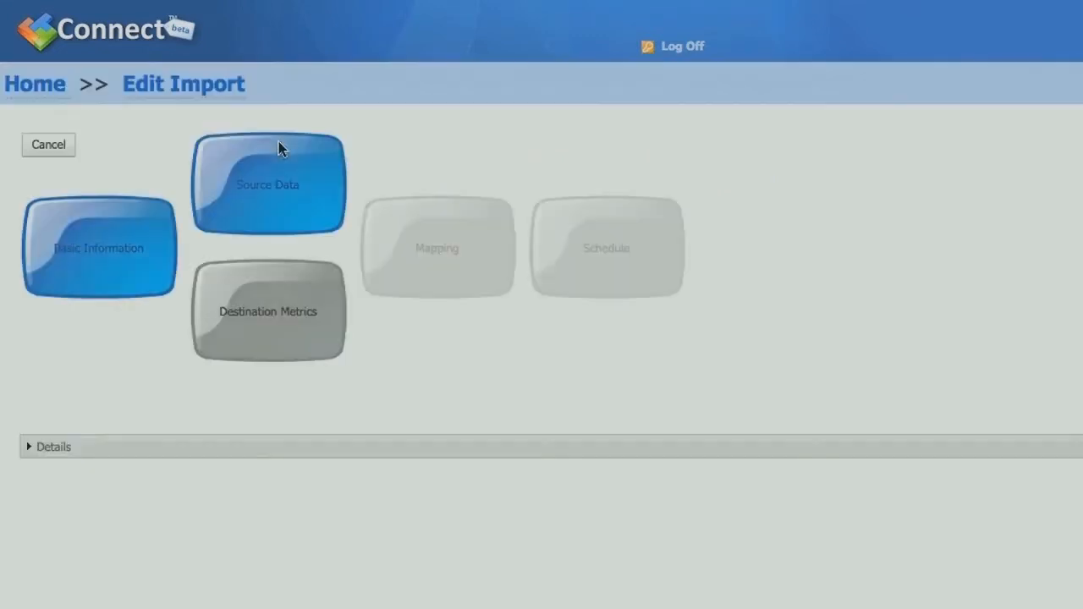
Add Oakland Money Wasted and Squirrel Hill Money Wasted from the Demo organization as the import's destination metrics.
click(292, 332)
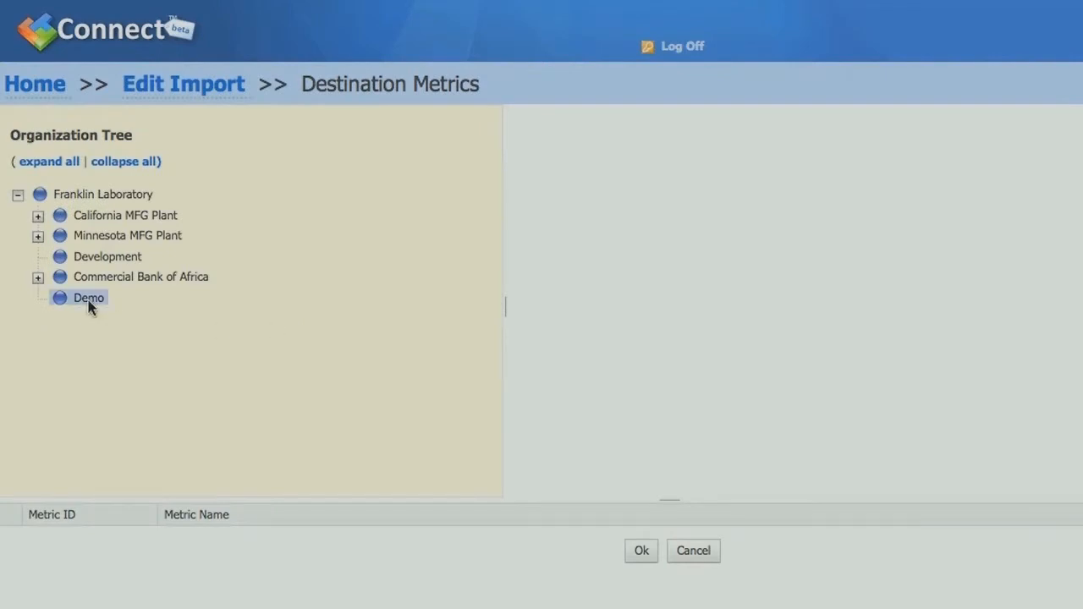
click(88, 299)
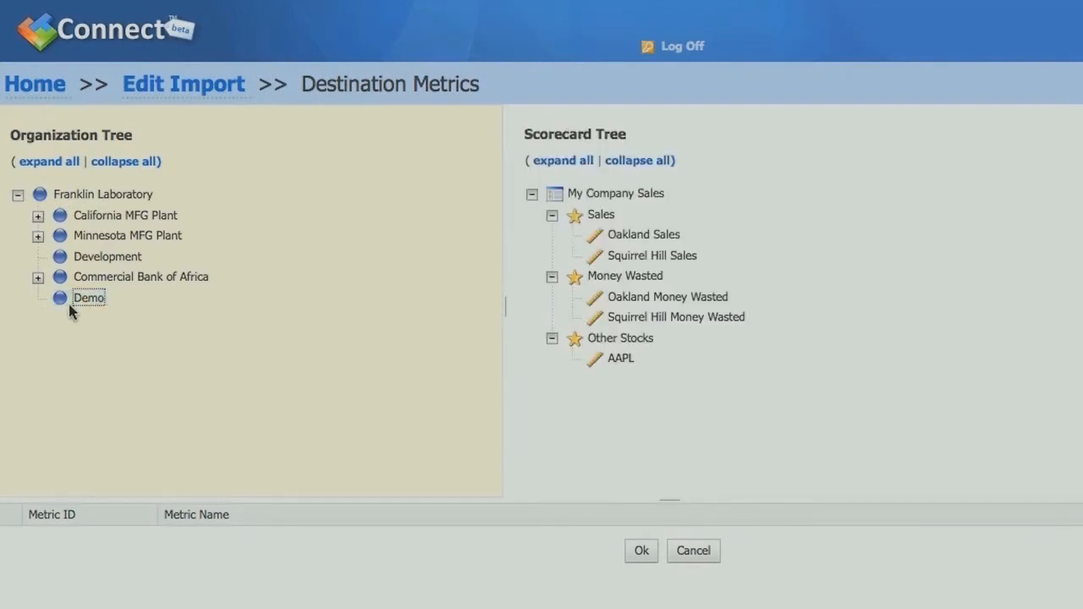
click(656, 303)
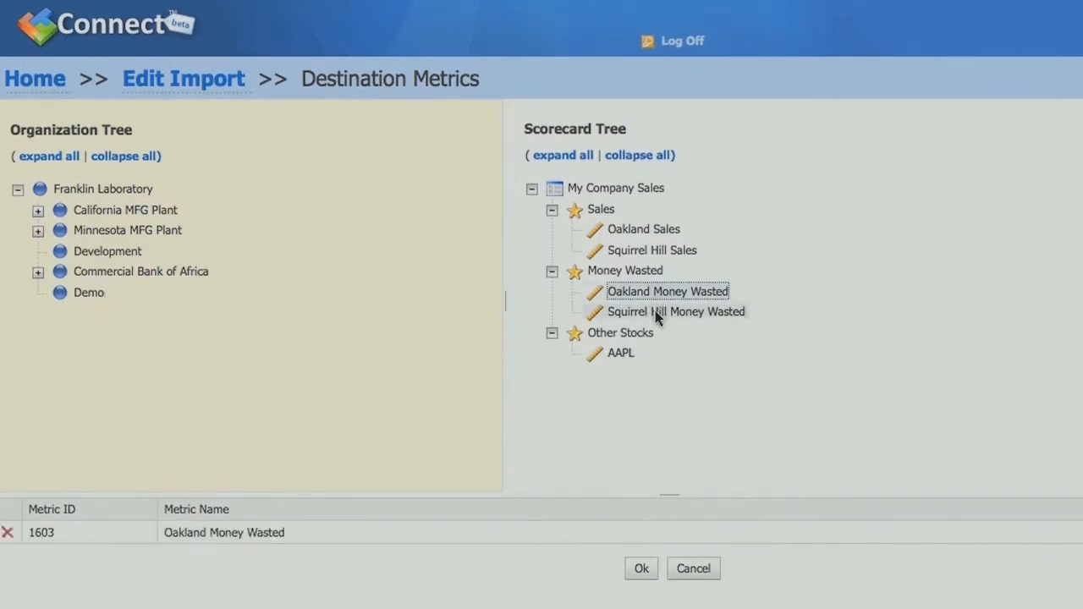
click(655, 315)
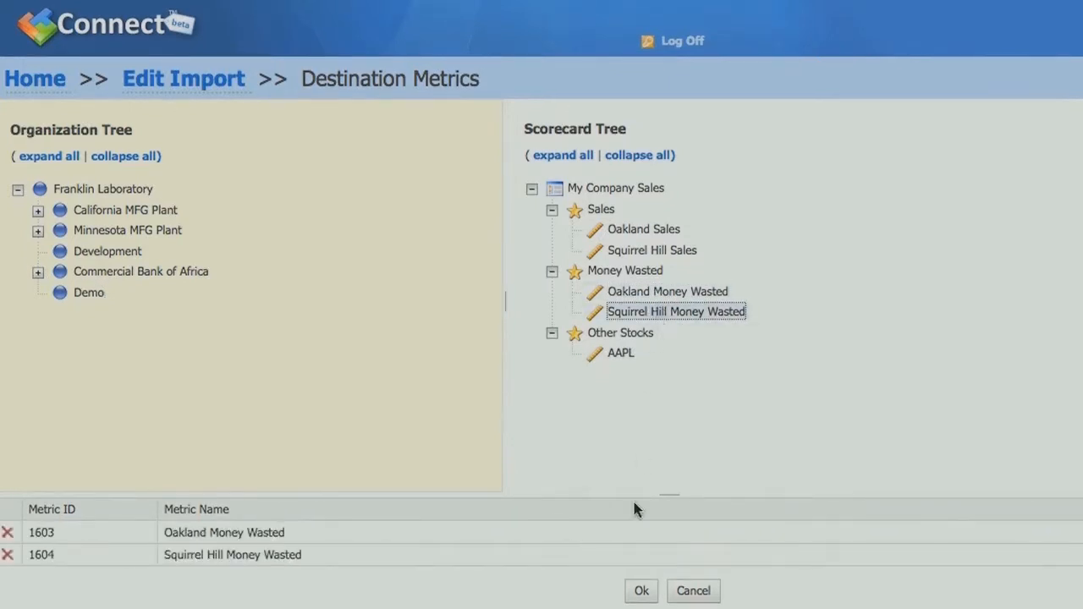
click(640, 592)
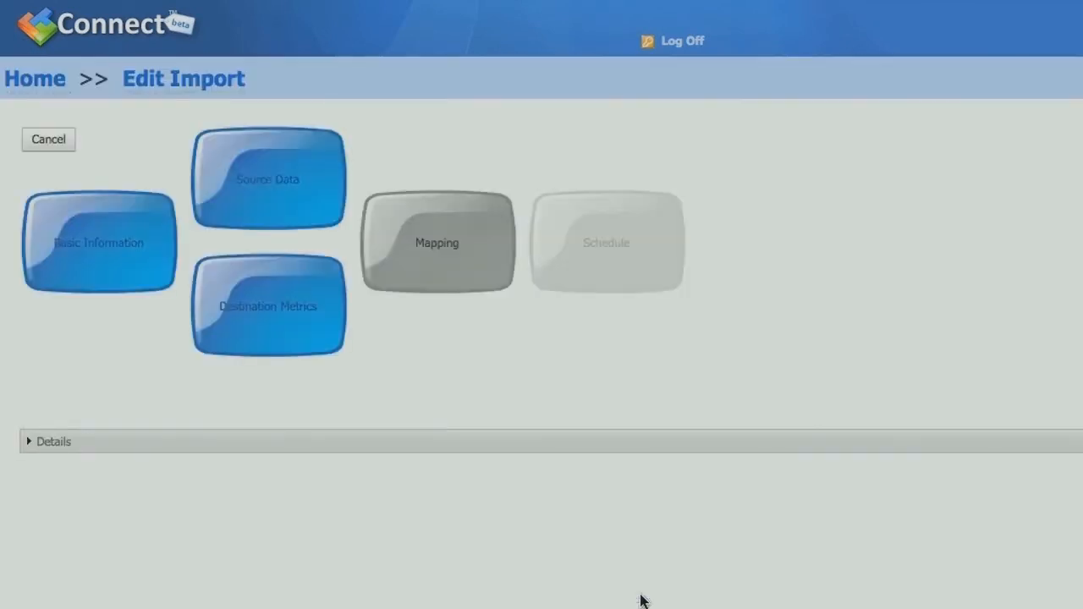
Map Oakland $ Wasted to Oakland Money Wasted and Squirrel Hill $ Wasted to Squirrel Hill Money Wasted.
click(449, 245)
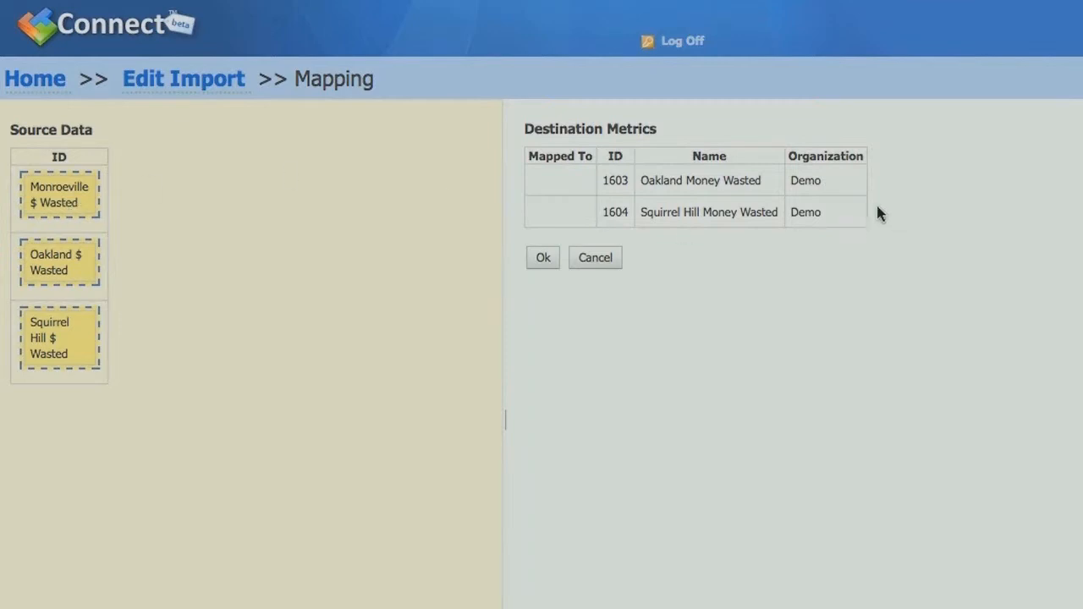
drag(36, 271, 546, 180)
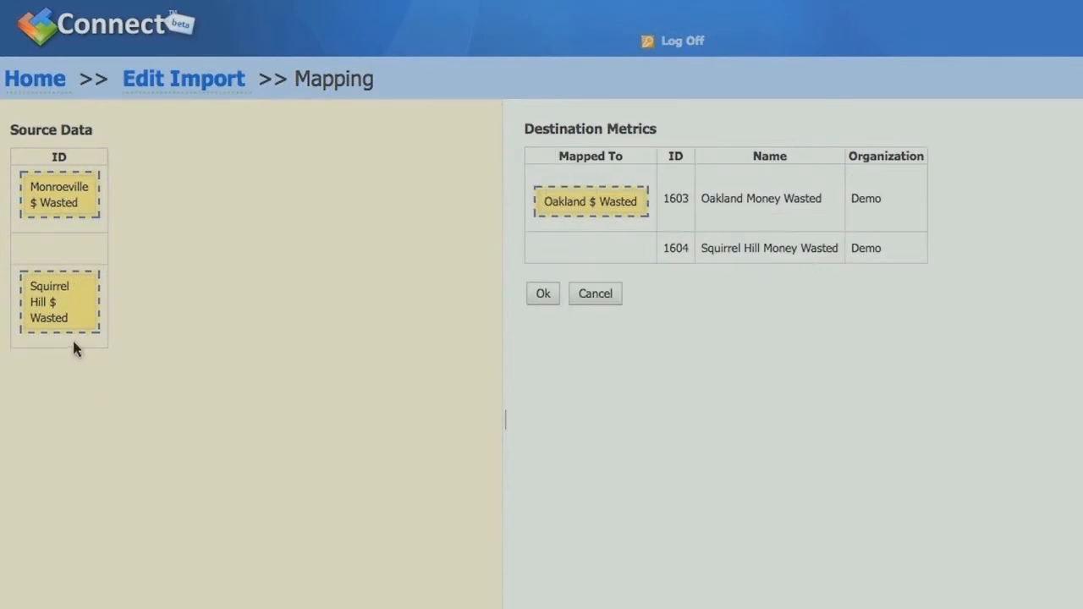
drag(61, 297, 533, 254)
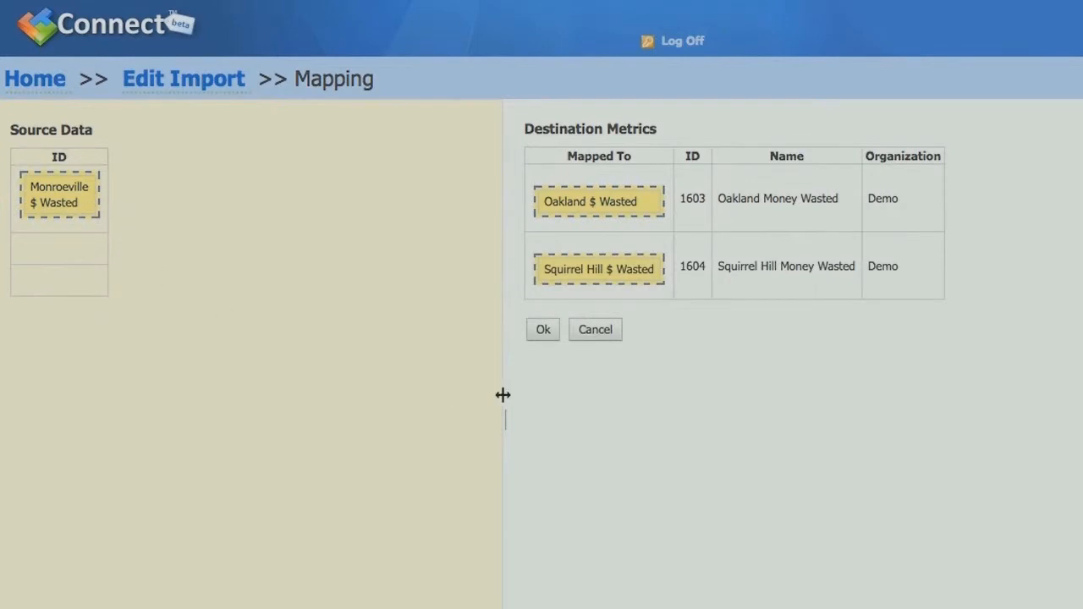
click(541, 332)
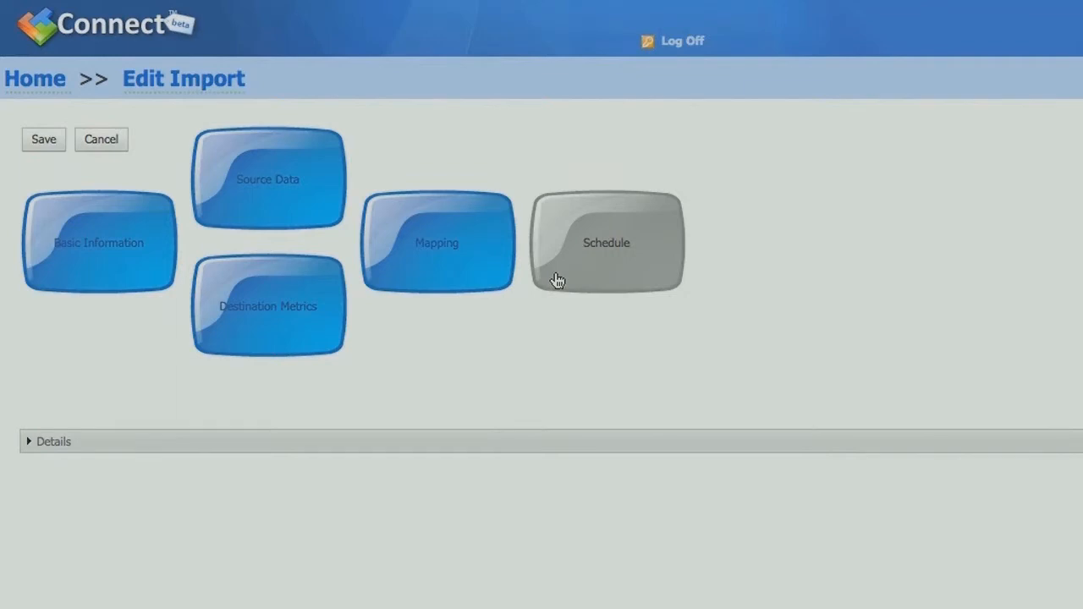
Schedule the Wasted money import to run daily at 6:00 AM.
click(594, 254)
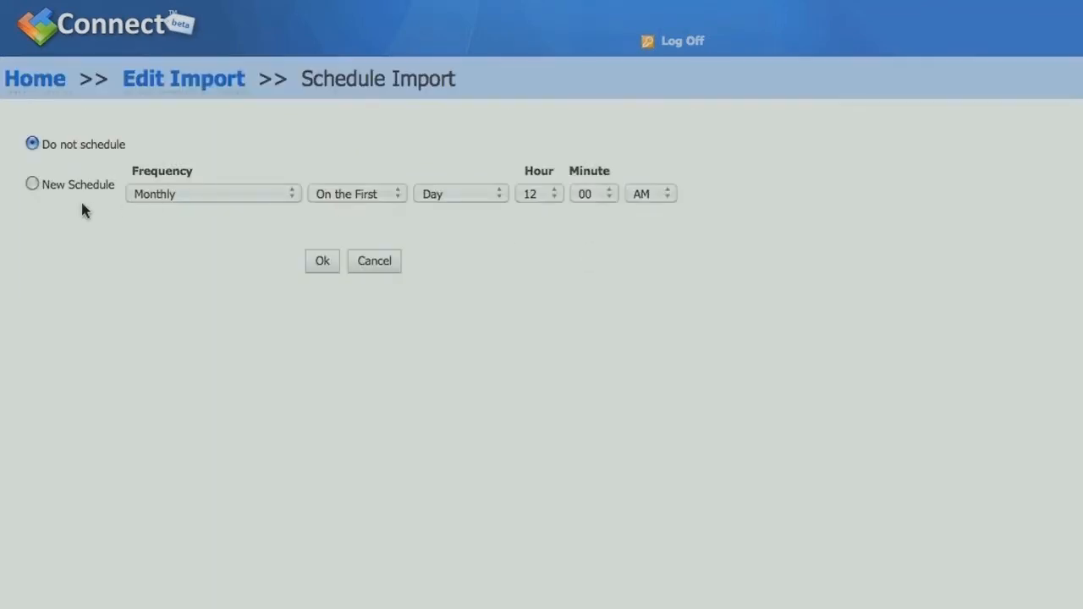
click(32, 184)
click(292, 195)
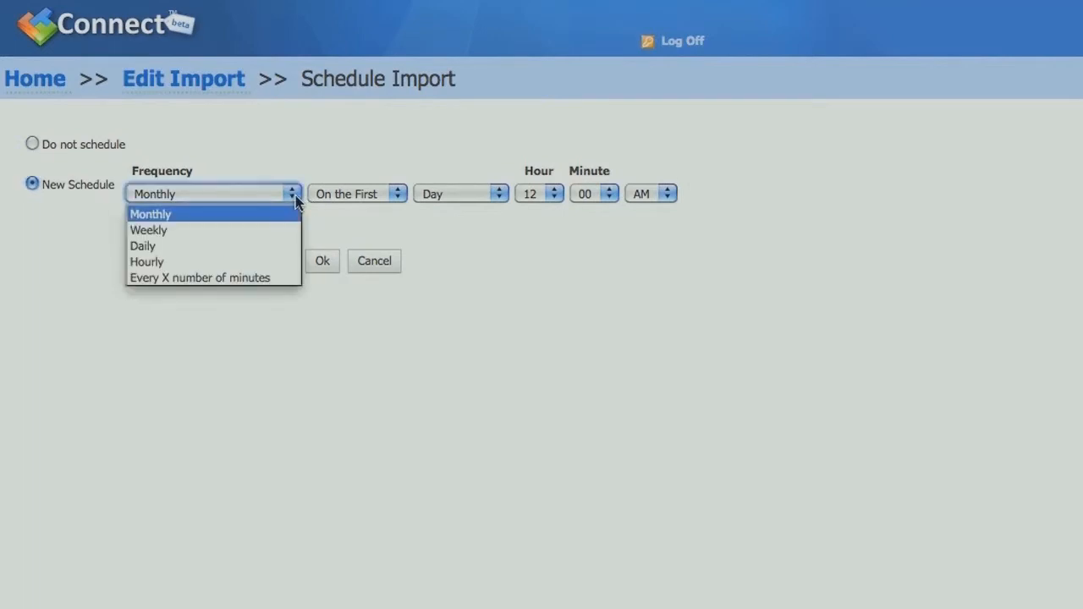
click(248, 245)
click(355, 194)
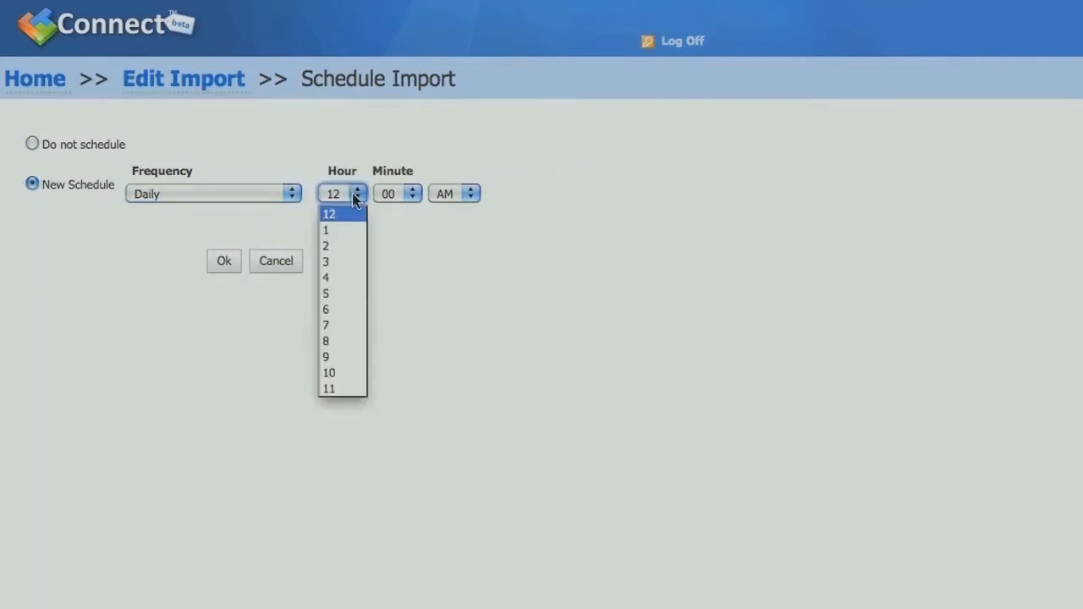
click(337, 311)
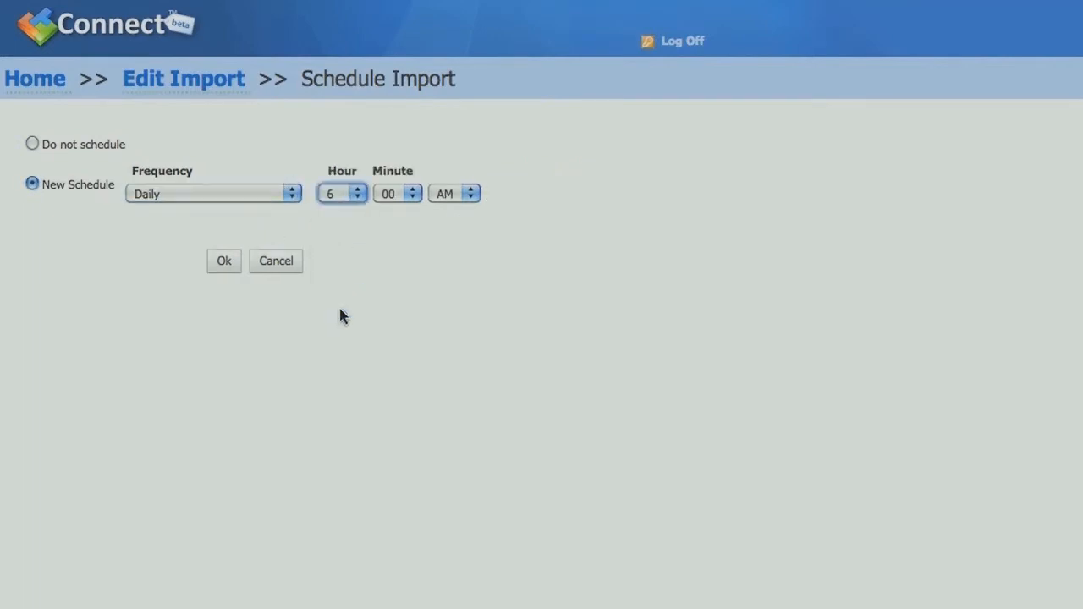
click(225, 262)
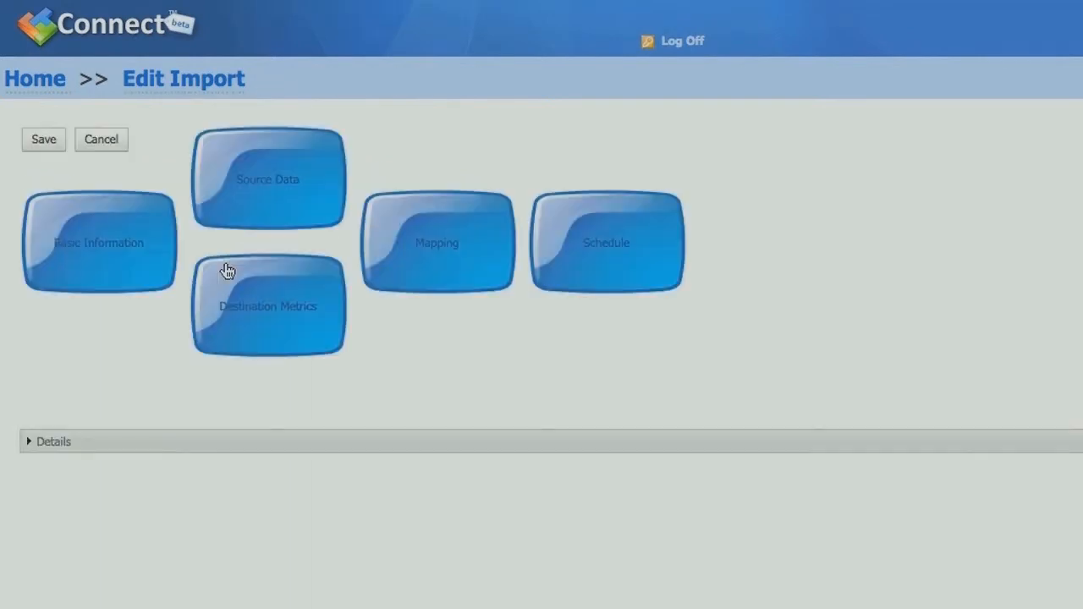
Save the Wasted money import and run it immediately, dismissing the run dialog.
click(40, 140)
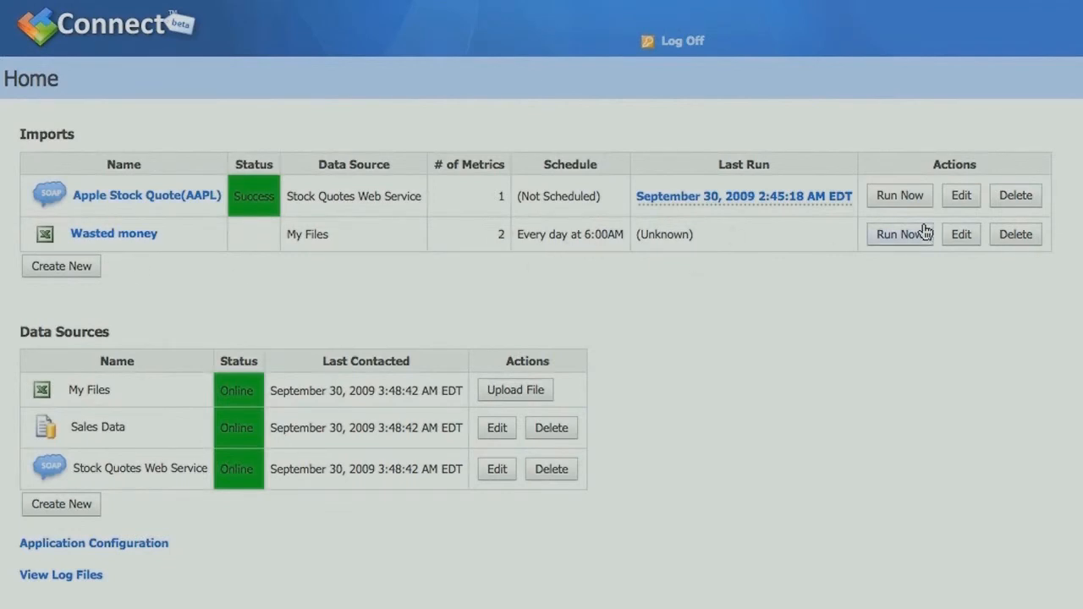
click(899, 234)
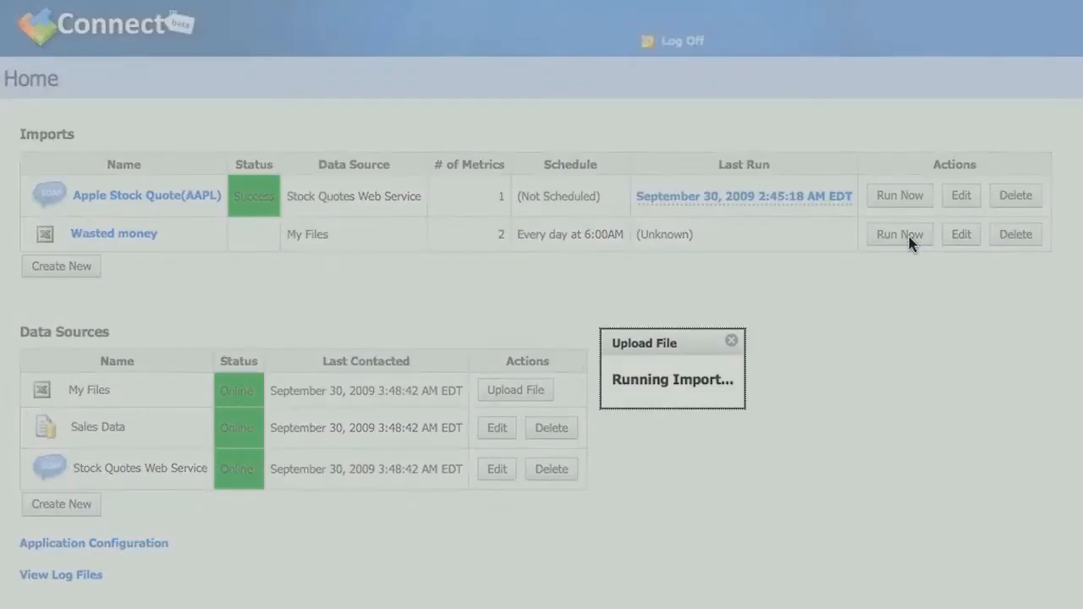
click(737, 336)
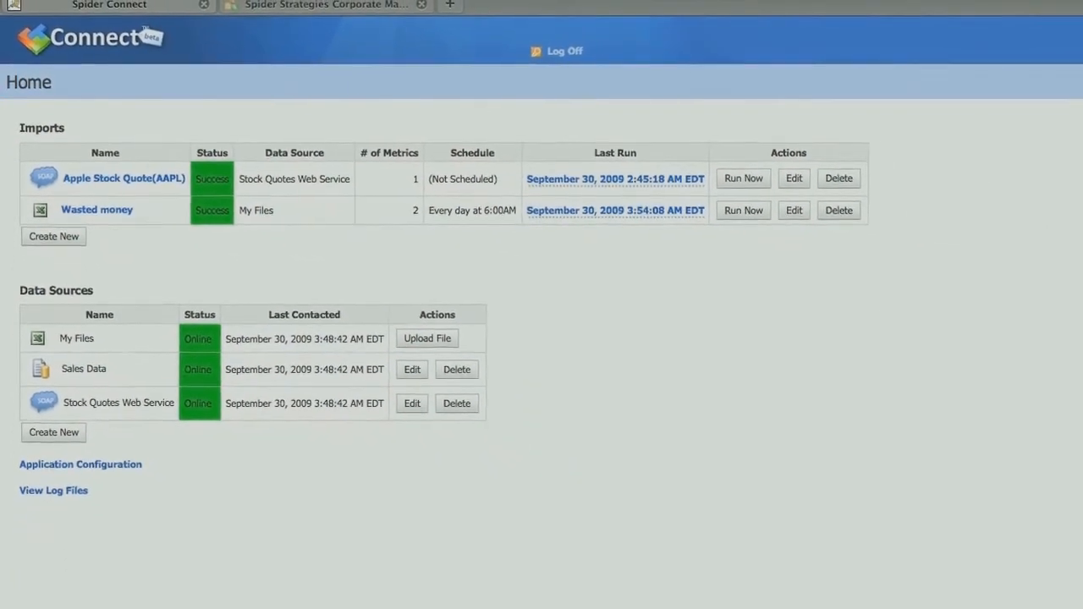
Switch to the Corporate Management Suite, reload the Demo organization's scorecard tree to check the Money Wasted metrics, and return to Spider Connect.
click(353, 7)
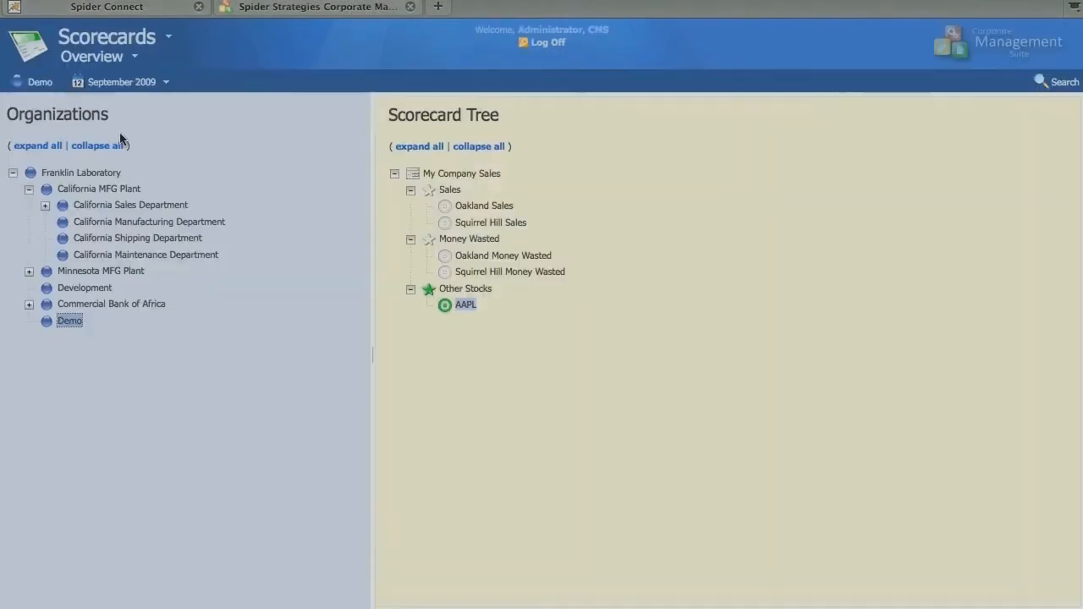
click(68, 323)
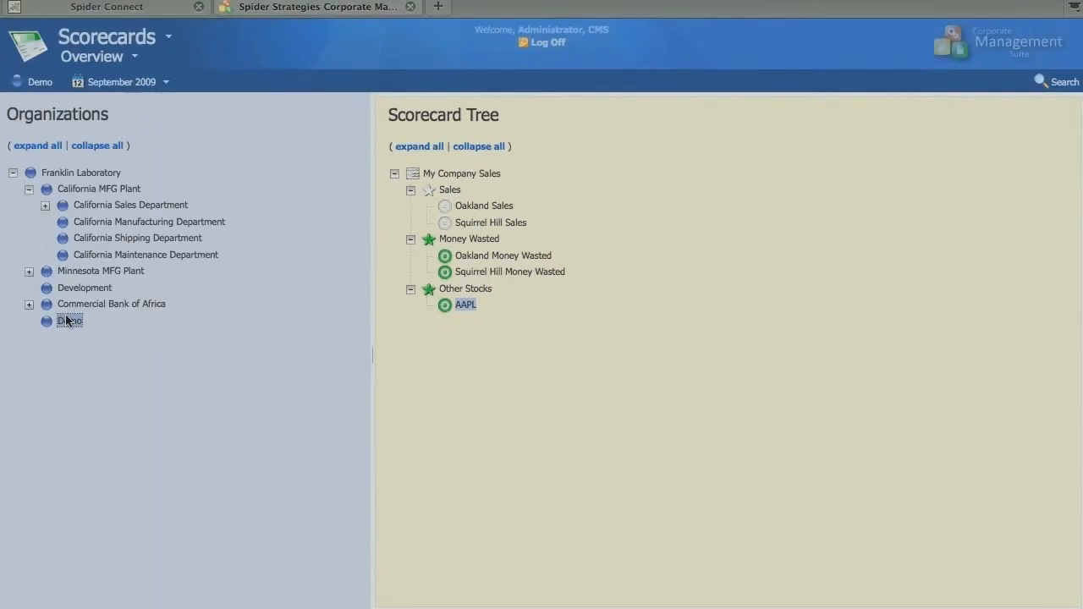
click(163, 15)
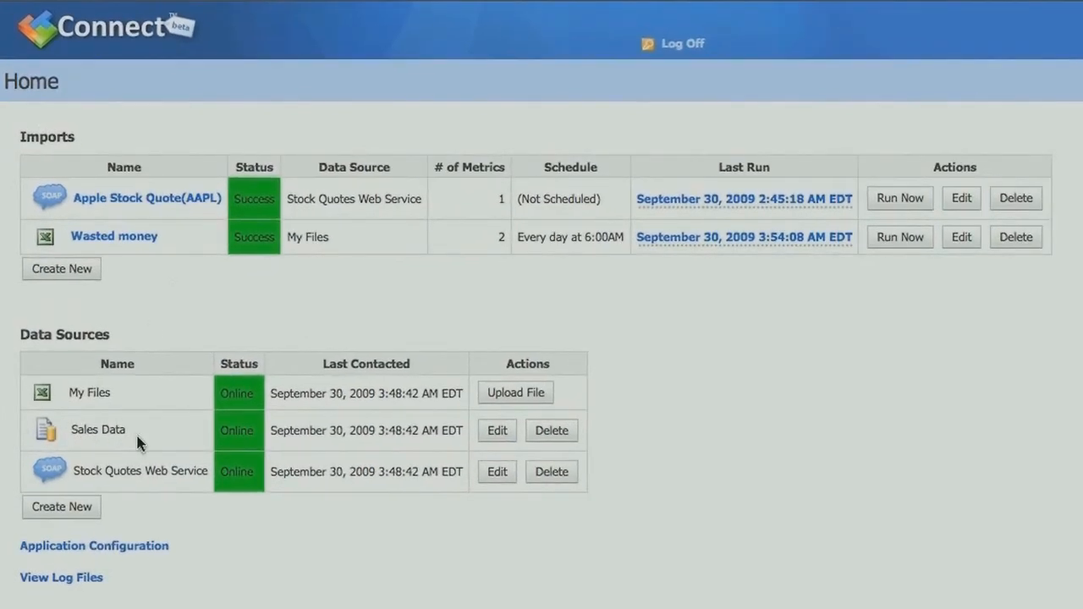
Create a new import named "Sales" that uses Sales Data as its data source.
click(79, 274)
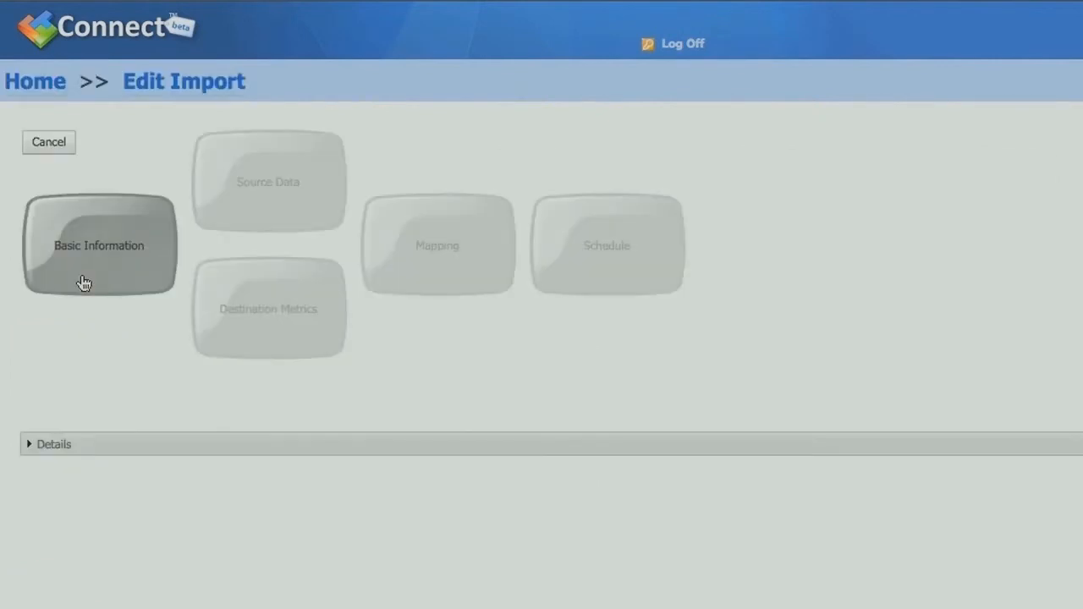
click(140, 159)
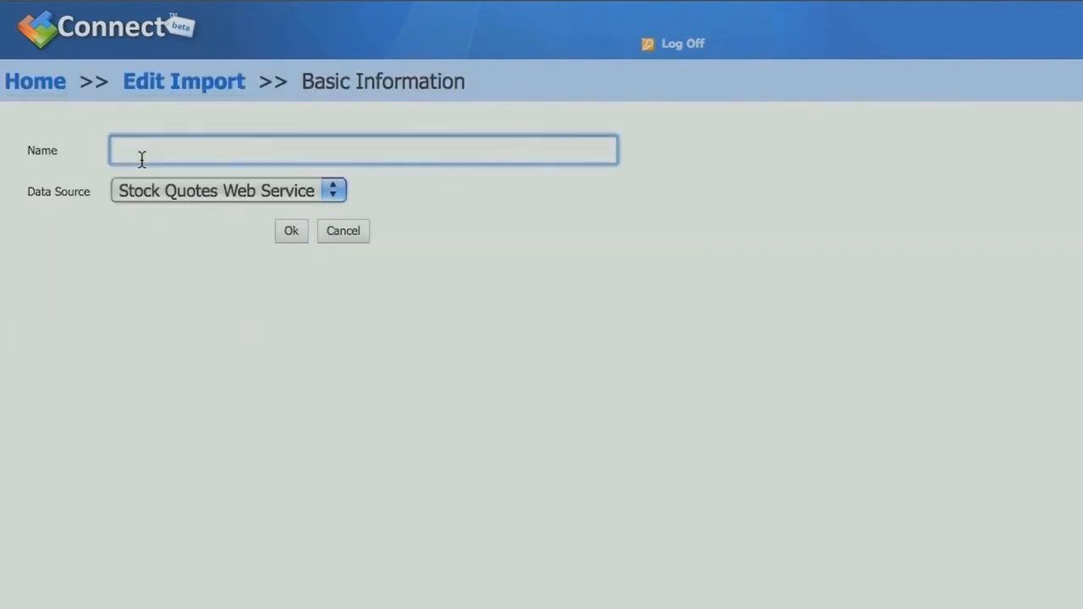
text(Sales)
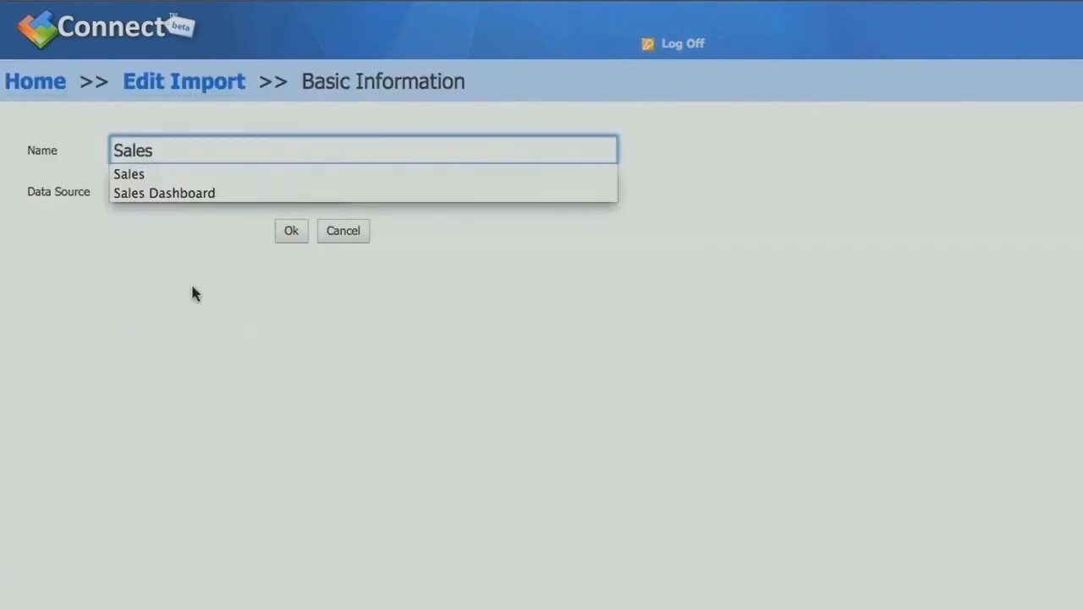
key(Escape)
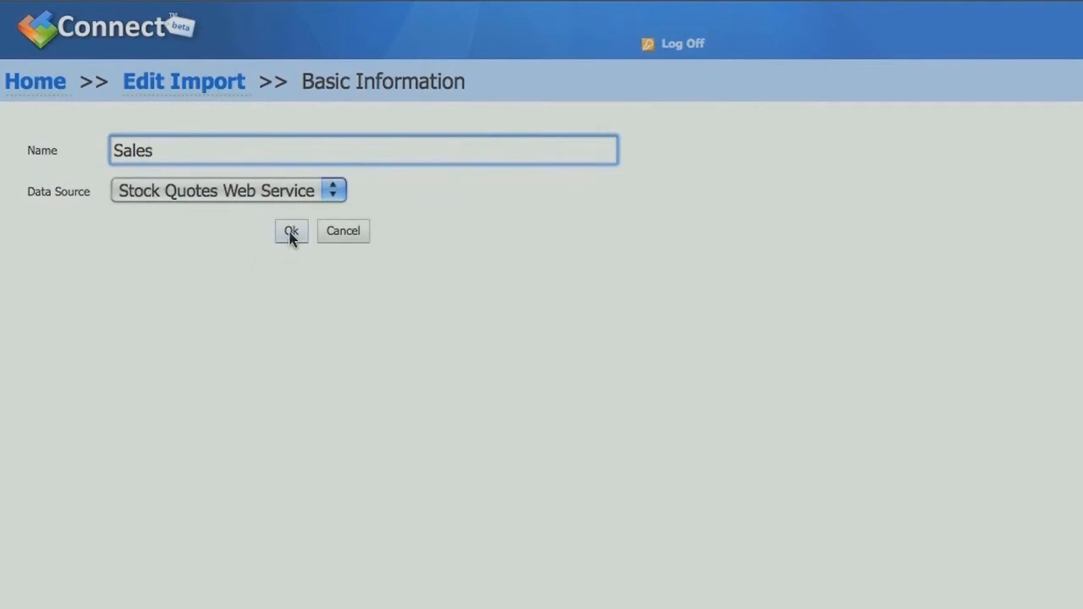
click(303, 195)
click(273, 239)
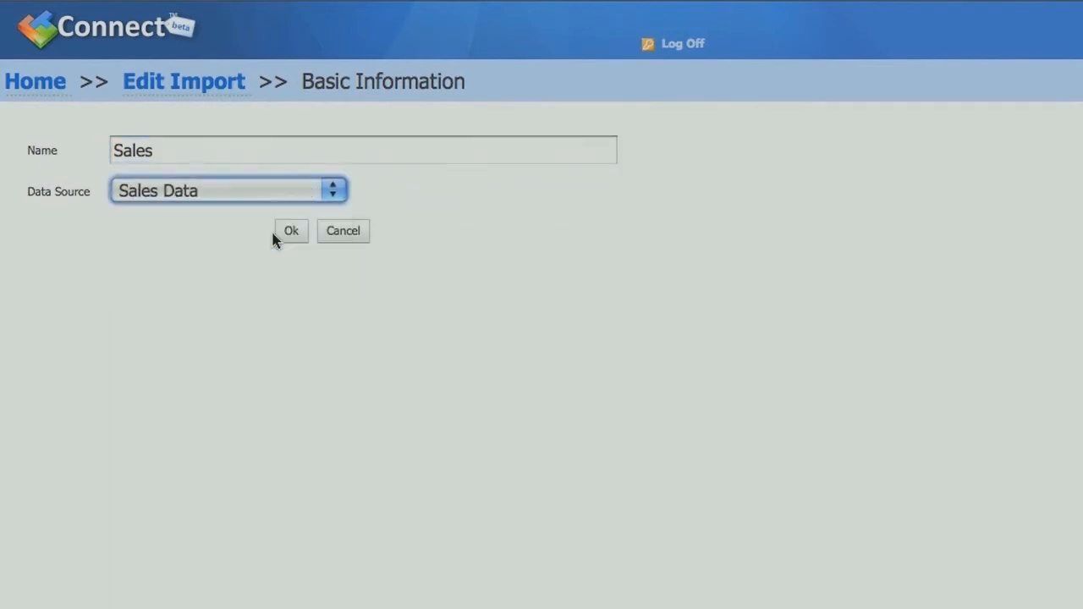
click(283, 234)
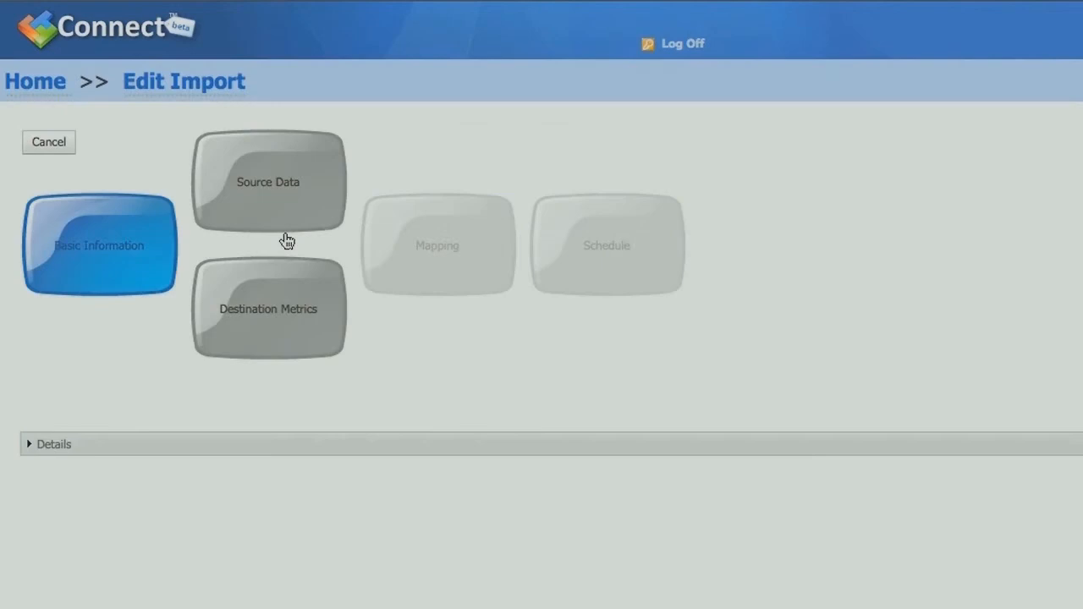
Run a source query selecting s.storeid, description and sum(sales) from per-employee sales left-joined to employees and stores, grouped by s.storeid and description.
click(262, 182)
click(218, 198)
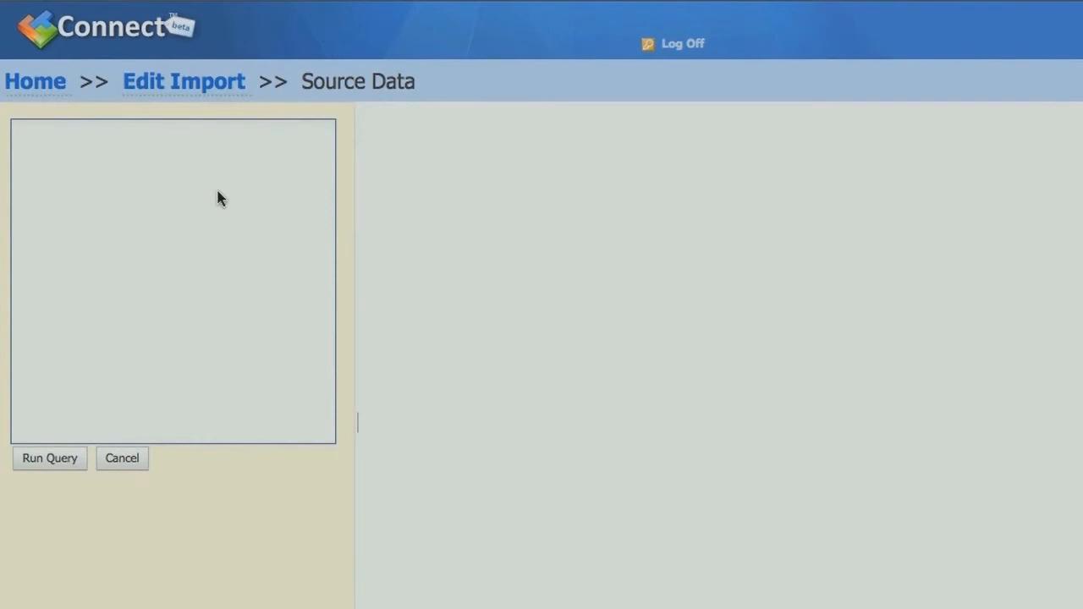
text(select s.storeid, description, sum(sales) as sales from ( select empid, sum(price) as sales from sales group by empid) empsales left join employees e on empsales.empid = e.empid left join stores s on s.storeid = e.storeid group by s.storeid, description)
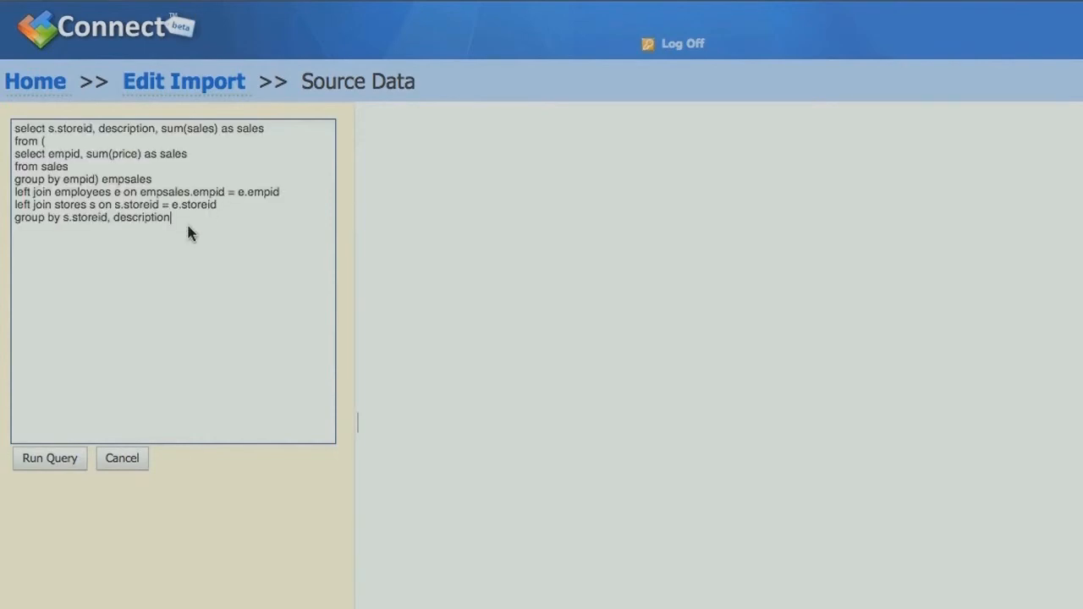
click(25, 454)
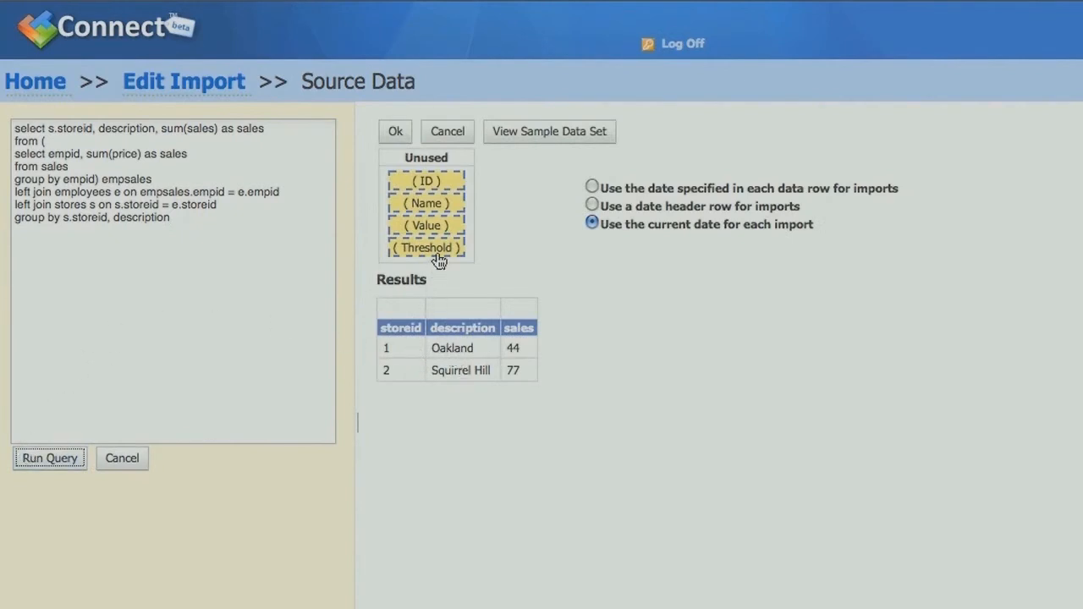
Assign ID to the storeid column, Name to description and Value to sales, and accept the source data.
drag(415, 186, 398, 308)
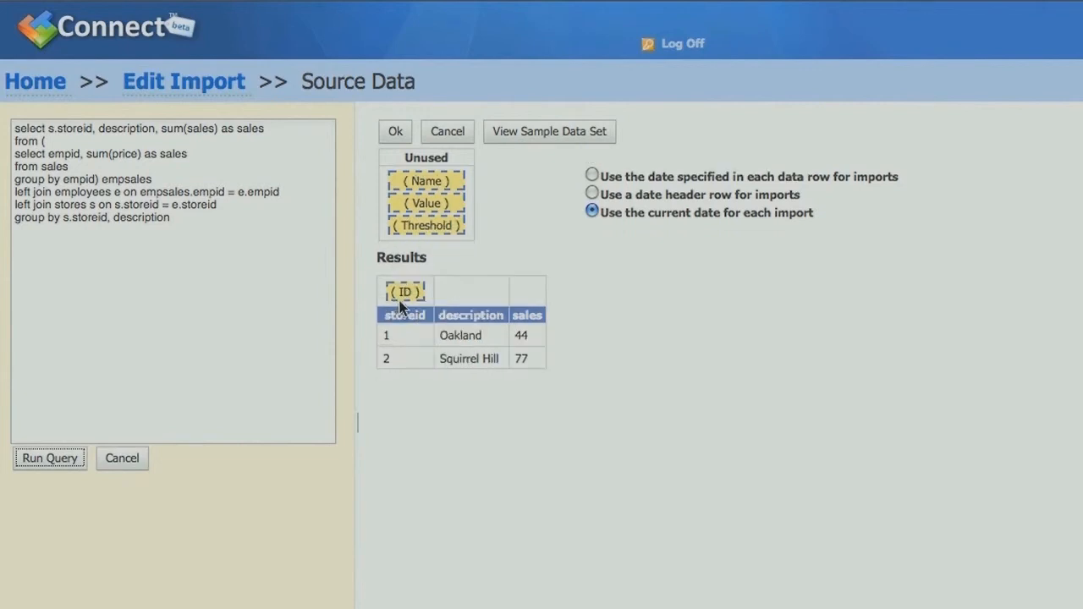
drag(426, 181, 465, 302)
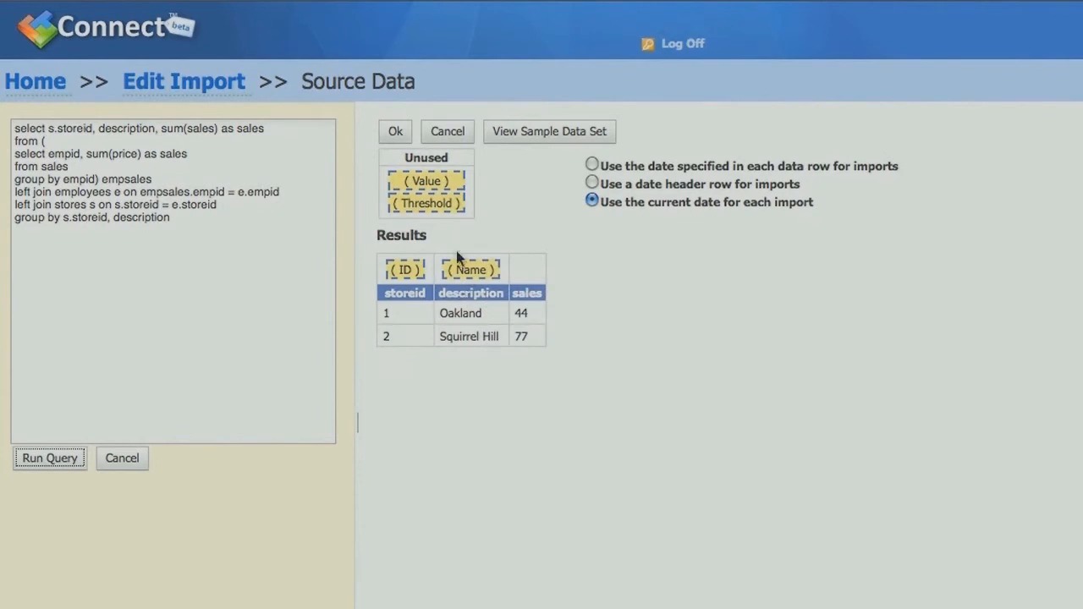
drag(433, 183, 524, 272)
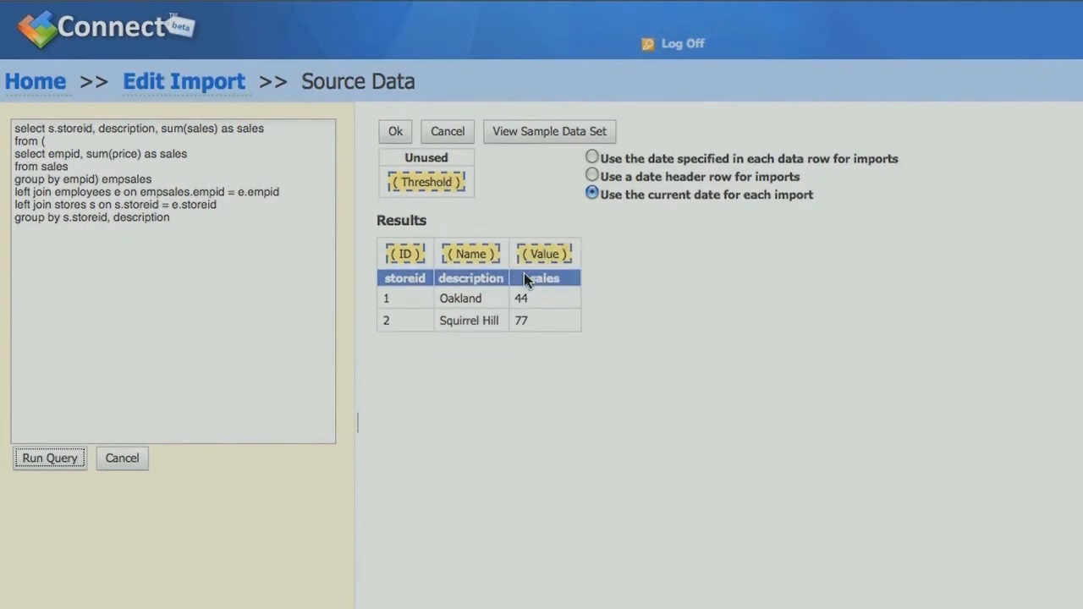
click(395, 132)
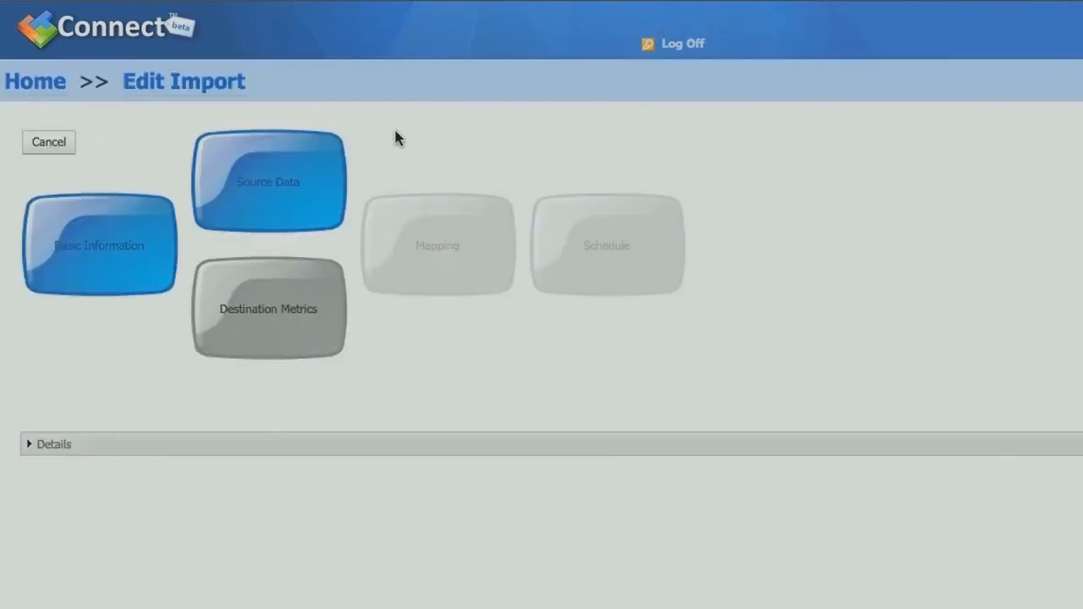
Add Oakland Sales and Squirrel Hill Sales from the Demo organization as the import's destination metrics.
click(240, 312)
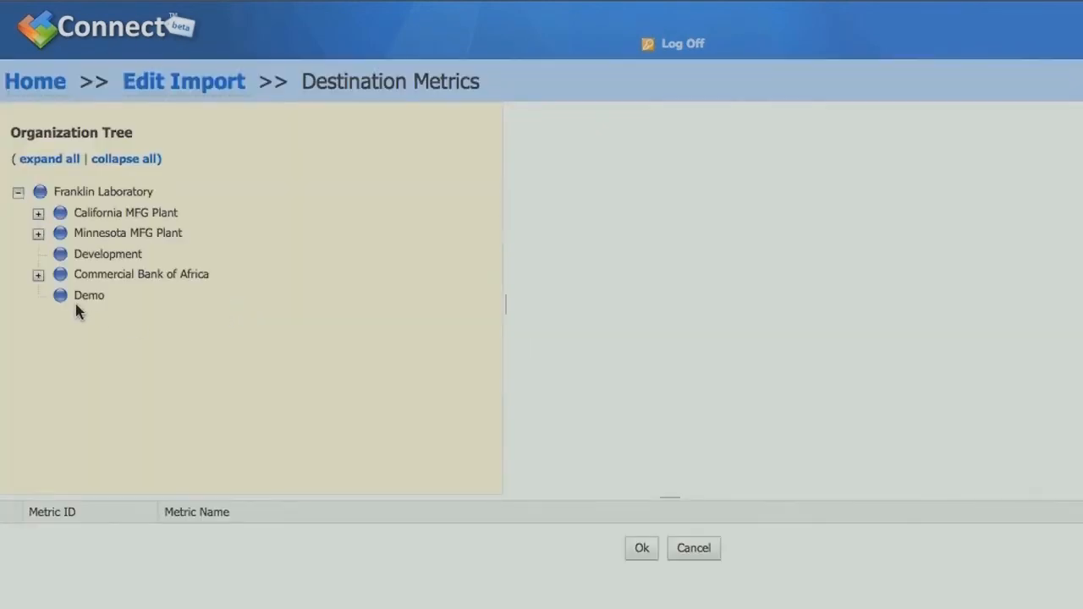
click(78, 297)
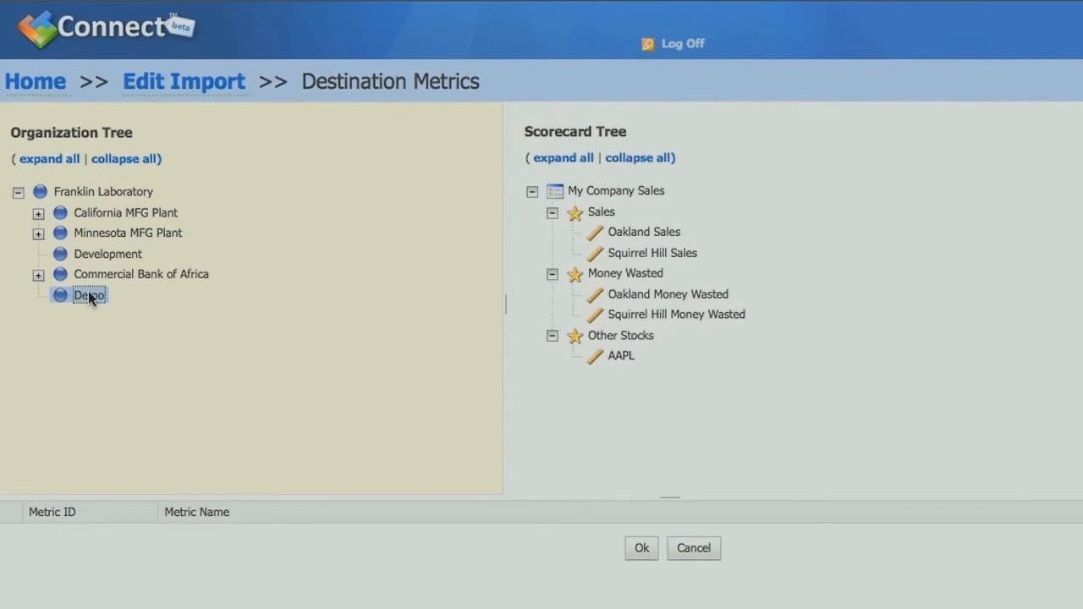
click(638, 242)
click(639, 252)
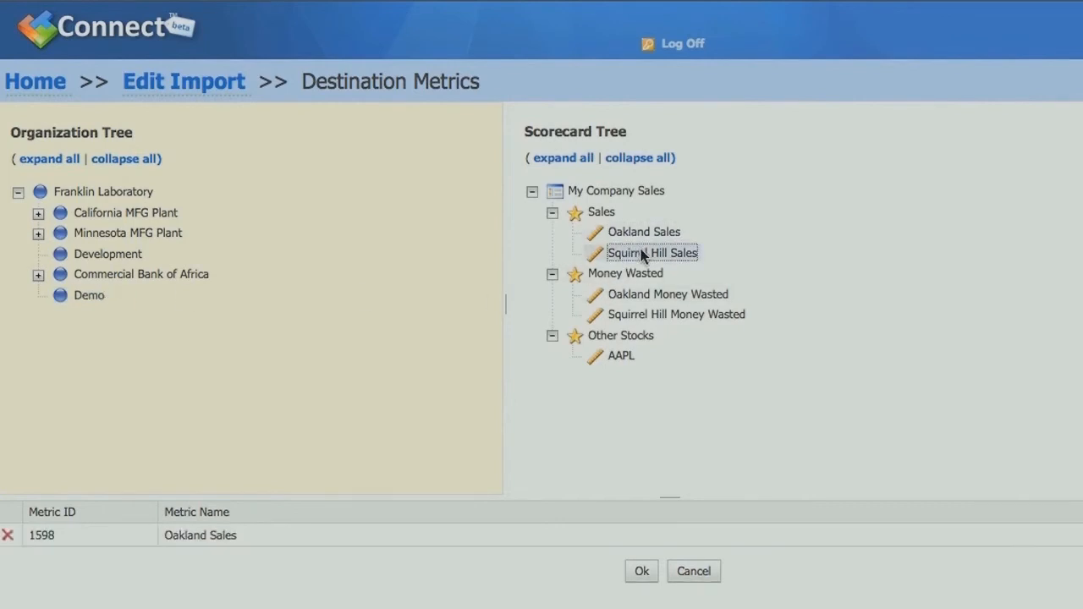
click(641, 595)
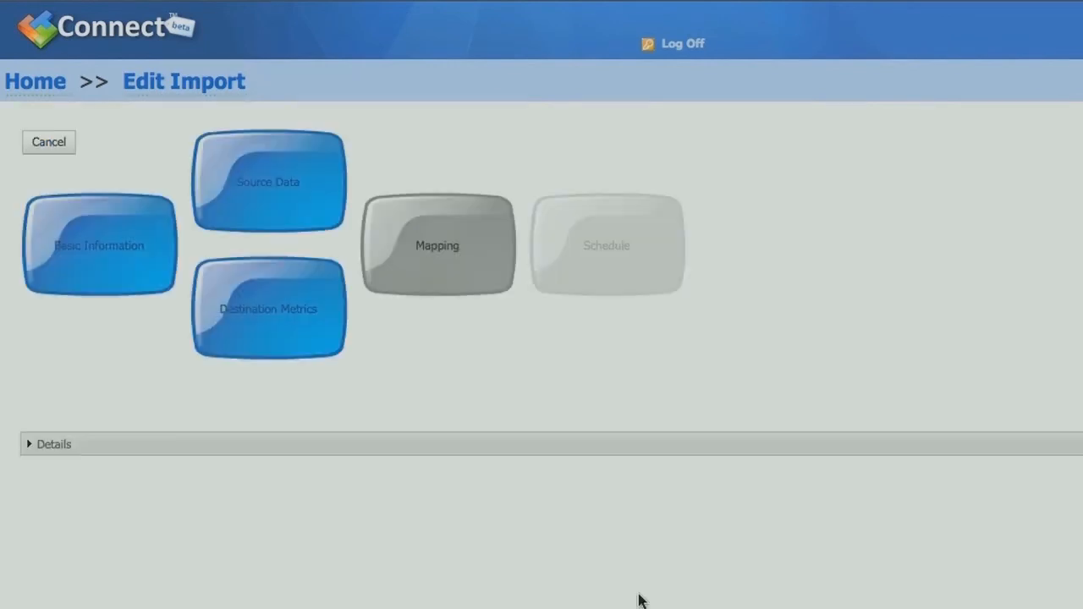
Map source row Oakland to Oakland Sales and Squirrel Hill to Squirrel Hill Sales.
click(432, 261)
drag(92, 200, 575, 194)
drag(106, 231, 571, 258)
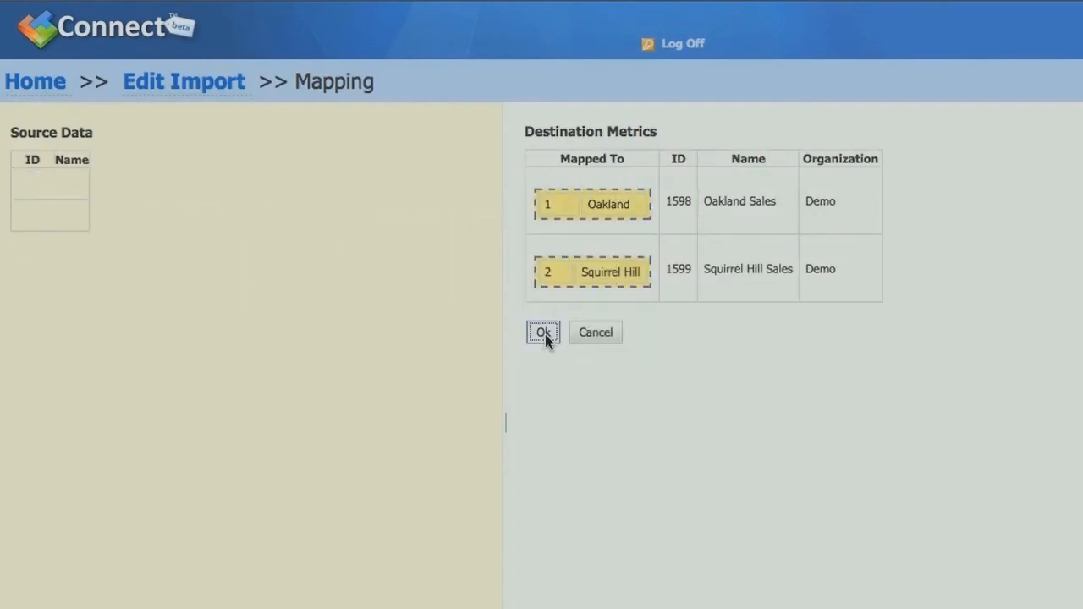
click(544, 335)
Schedule the Sales import to run weekly on Tuesday at 12:00 AM.
click(582, 269)
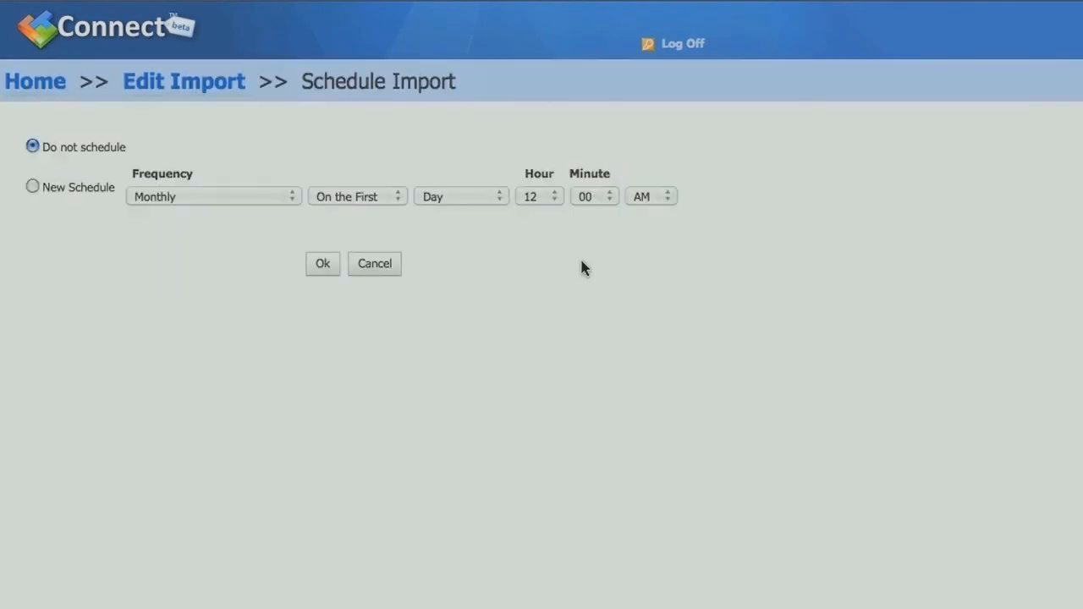
click(33, 187)
click(291, 199)
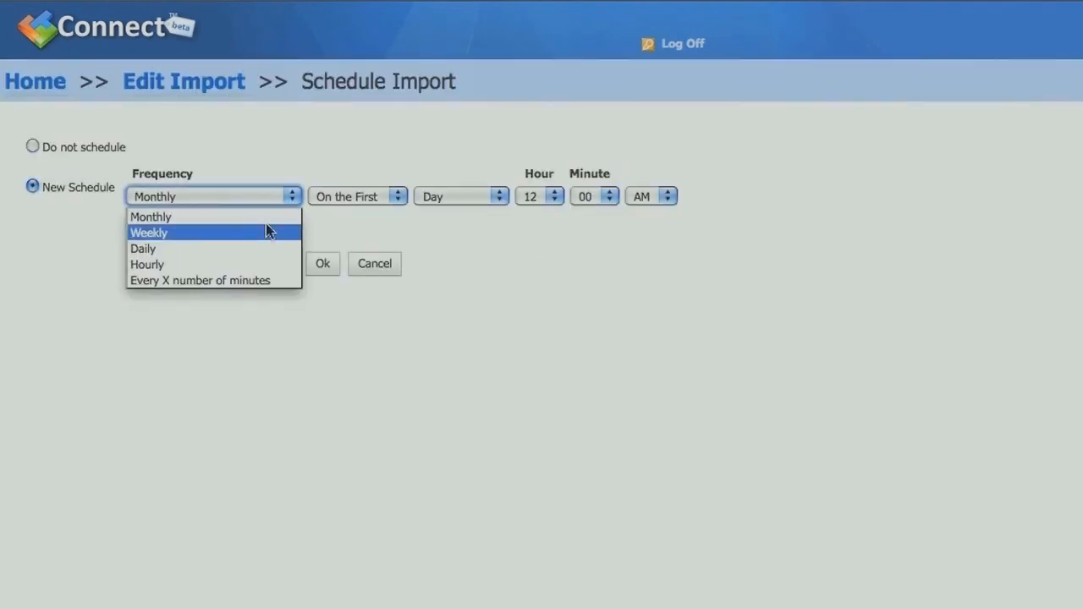
click(267, 232)
click(375, 196)
click(375, 248)
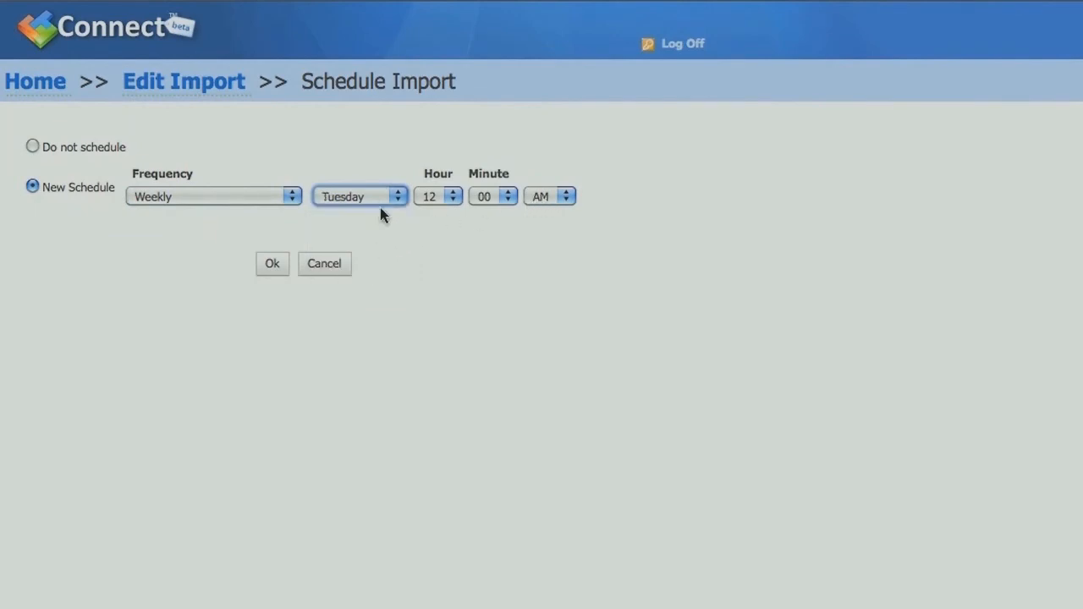
click(269, 267)
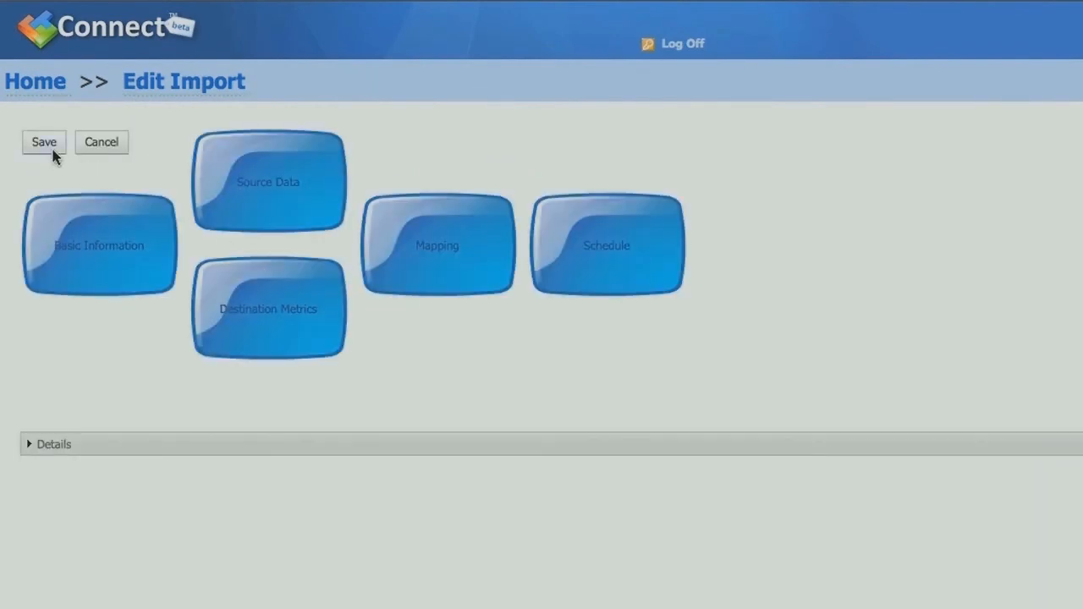
Save the Sales import and run it immediately, closing the run dialog.
click(47, 144)
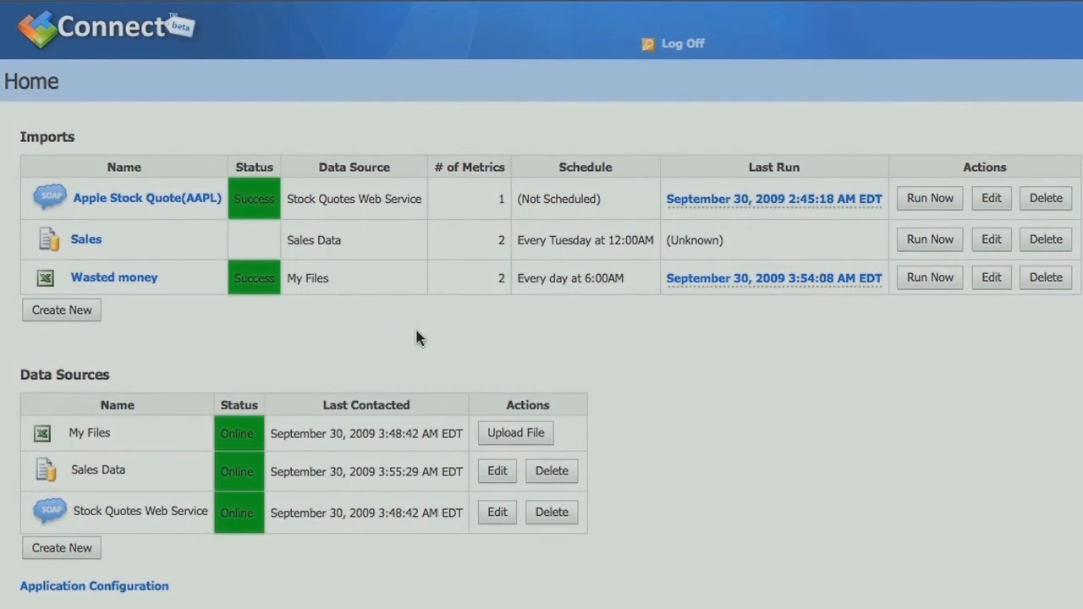
click(925, 241)
click(740, 337)
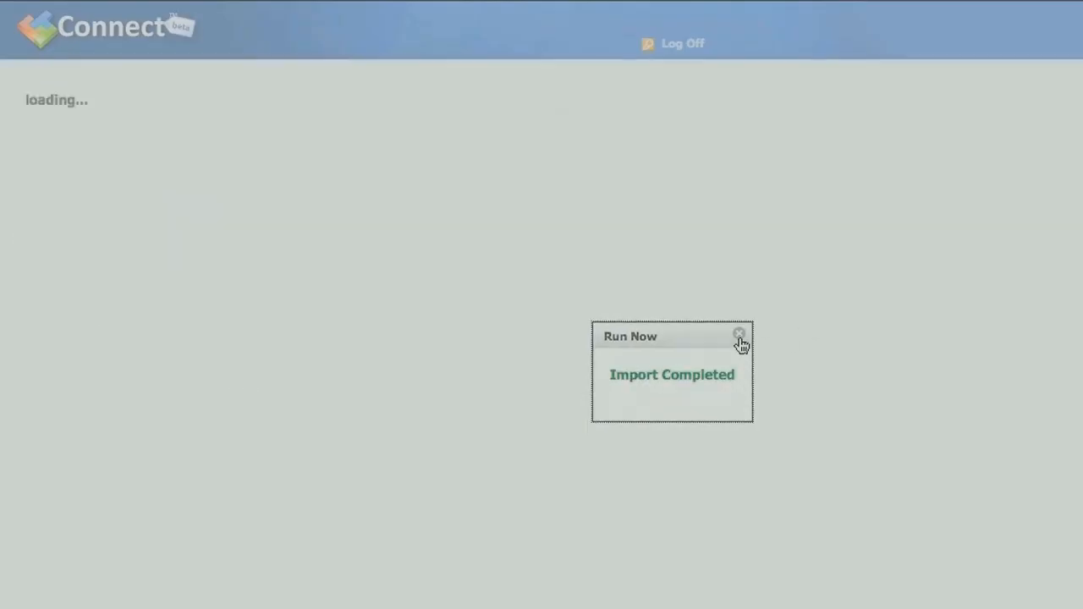